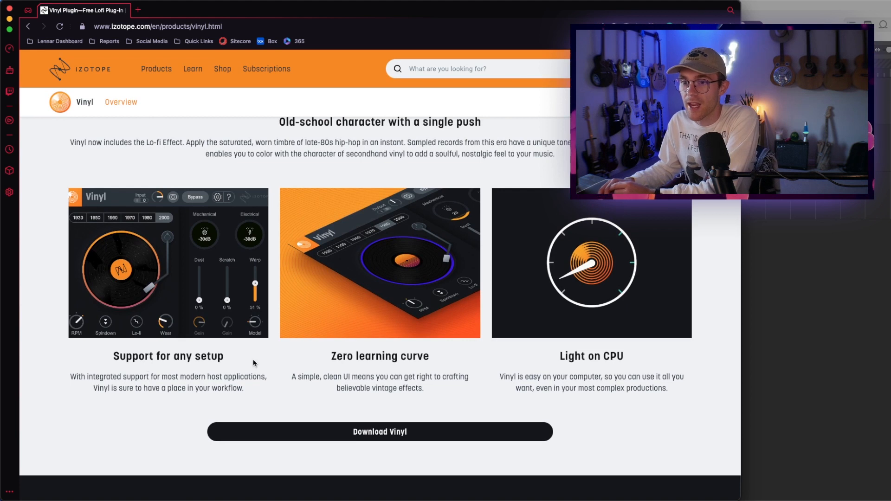
pyautogui.scroll(-1, 248, 361)
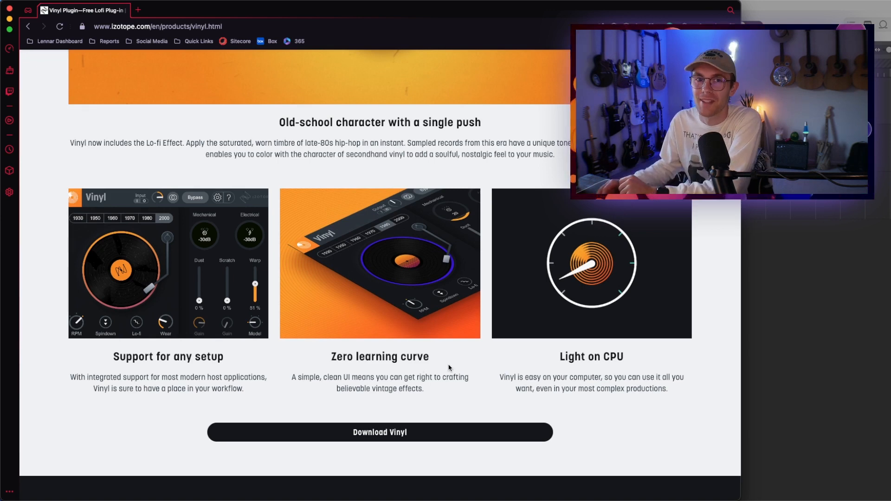
pyautogui.scroll(1, 476, 360)
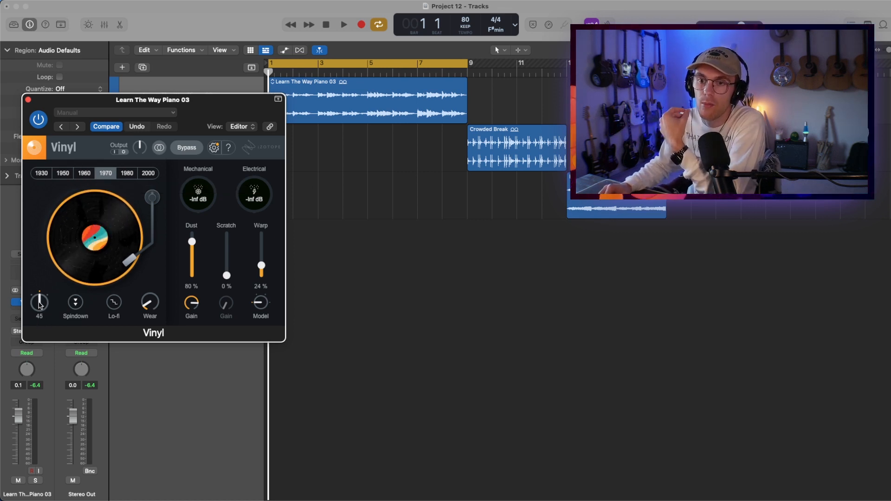
# Try Vinyl's record speed at 78, 33 and 45 RPM, and adjust the gain of the dust noise.
pyautogui.moveTo(40, 305)
pyautogui.mouseDown()
pyautogui.moveTo(45, 346)
pyautogui.moveTo(48, 303)
pyautogui.mouseUp()
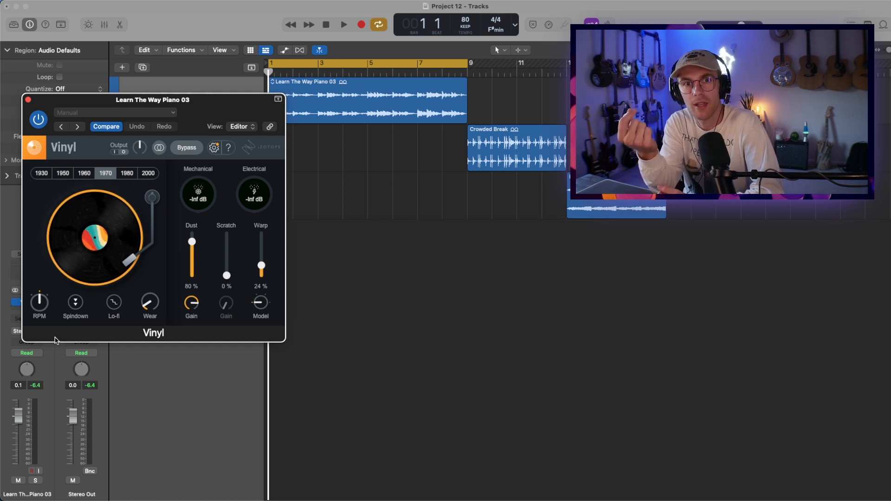
pyautogui.moveTo(40, 304); pyautogui.dragTo(40, 294)
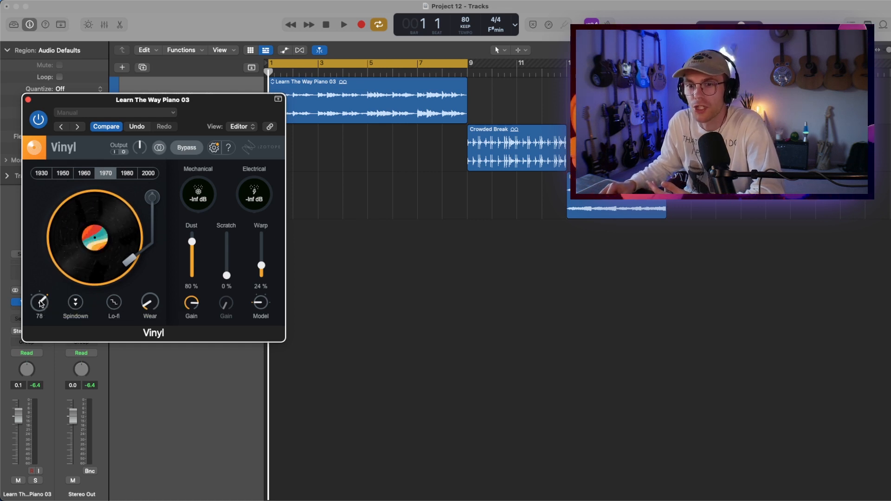
pyautogui.moveTo(40, 304); pyautogui.dragTo(51, 460)
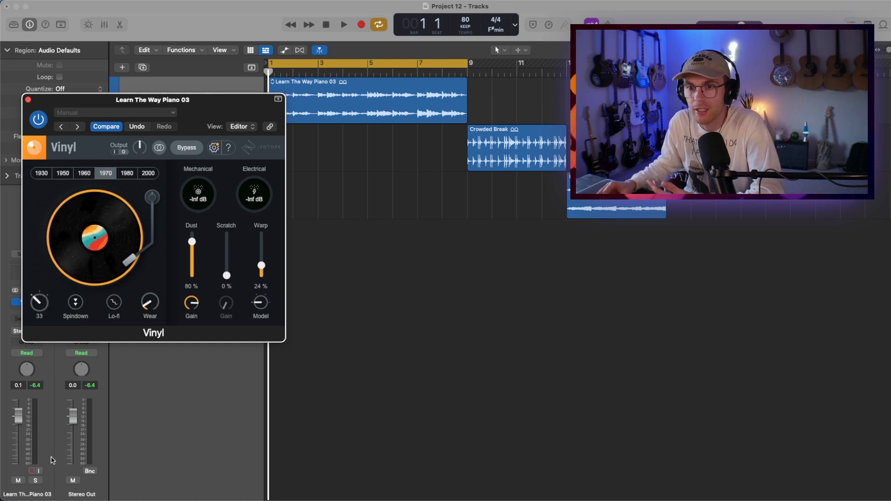
pyautogui.click(41, 303)
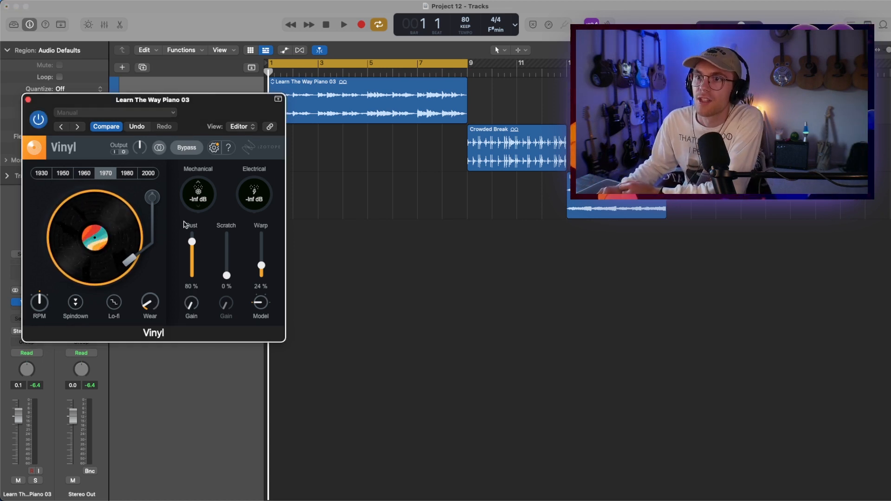
pyautogui.moveTo(192, 303); pyautogui.dragTo(203, 310)
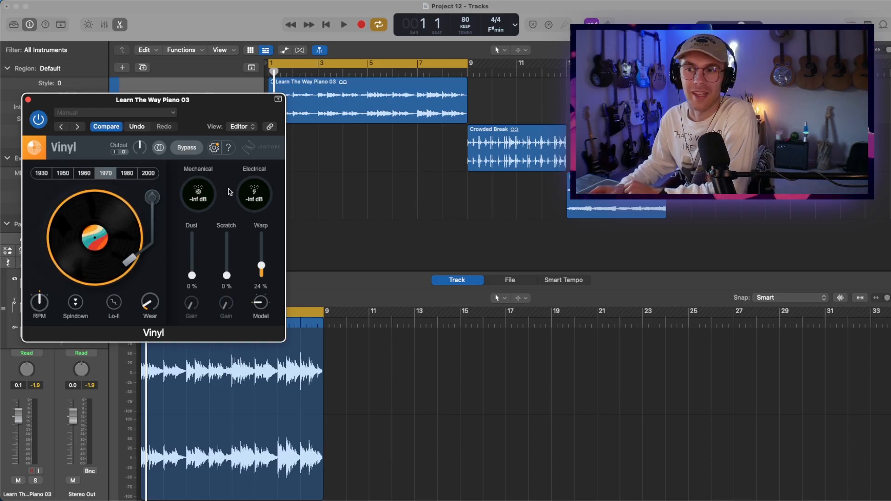
# Move the Vinyl window clear of the piano track's header and play the piano region through bar 4.
pyautogui.moveTo(246, 102); pyautogui.dragTo(232, 128)
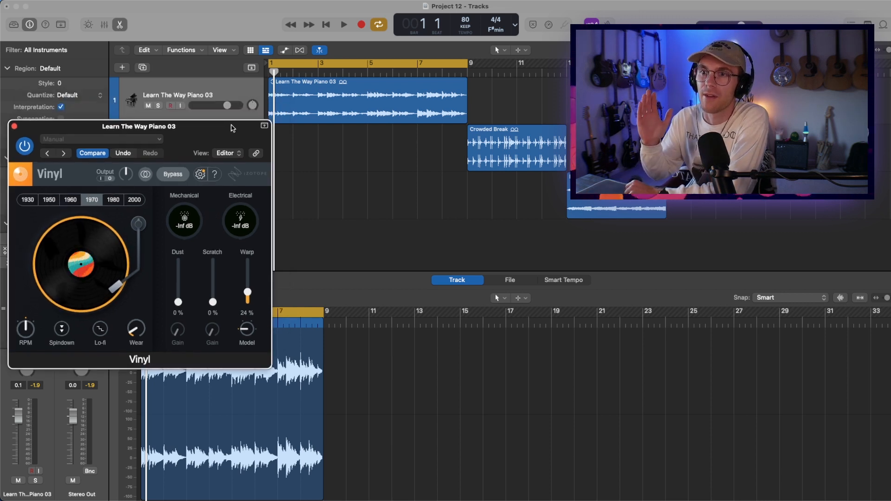
pyautogui.click(379, 157)
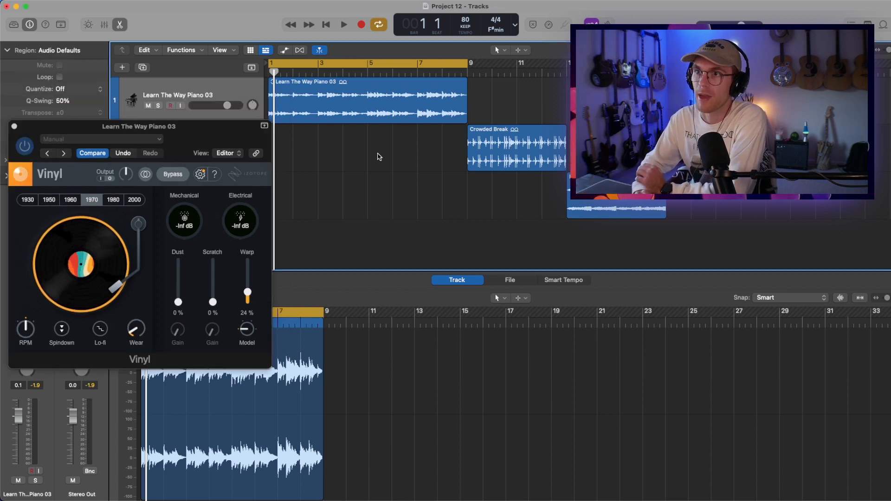
pyautogui.press('space')
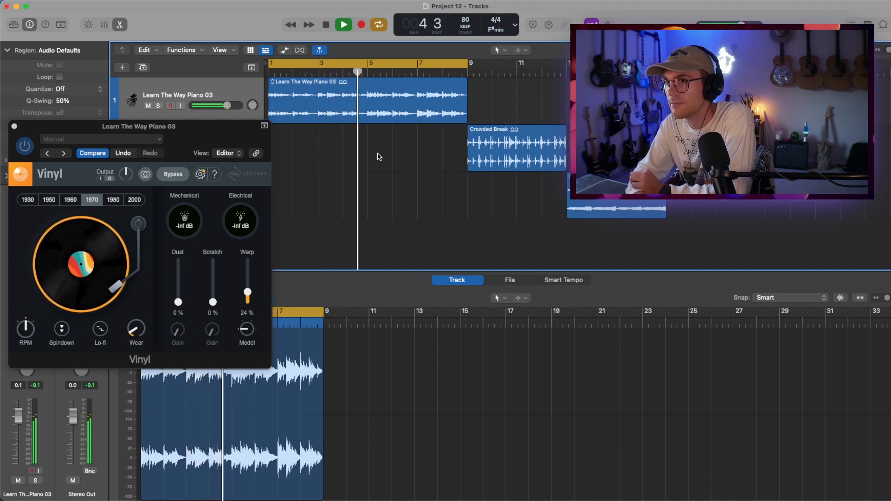
pyautogui.click(200, 138)
pyautogui.press('space')
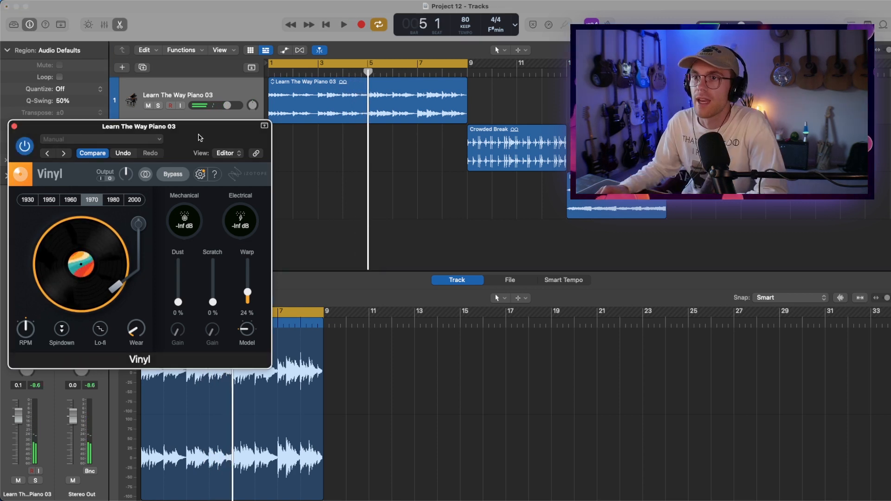
# Play the piano region again from its start to hear Vinyl's current wear and warp, and stop playback.
pyautogui.press('Return')
pyautogui.press('space')
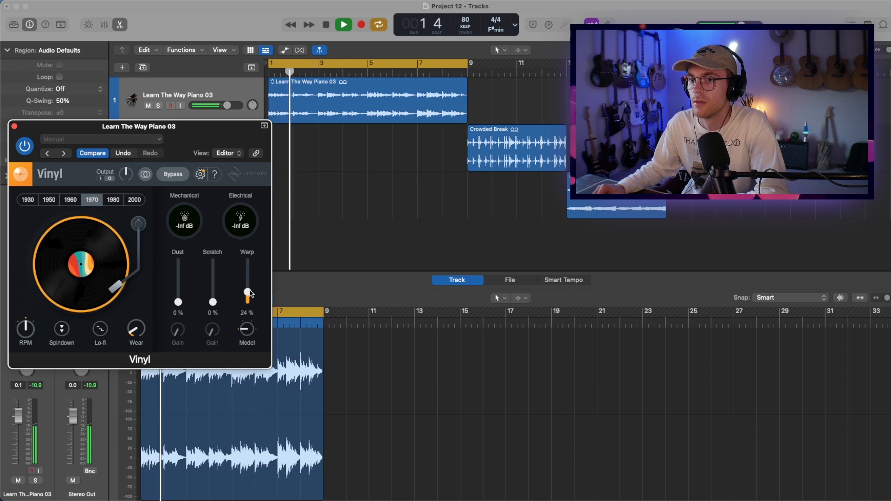
pyautogui.moveTo(141, 333)
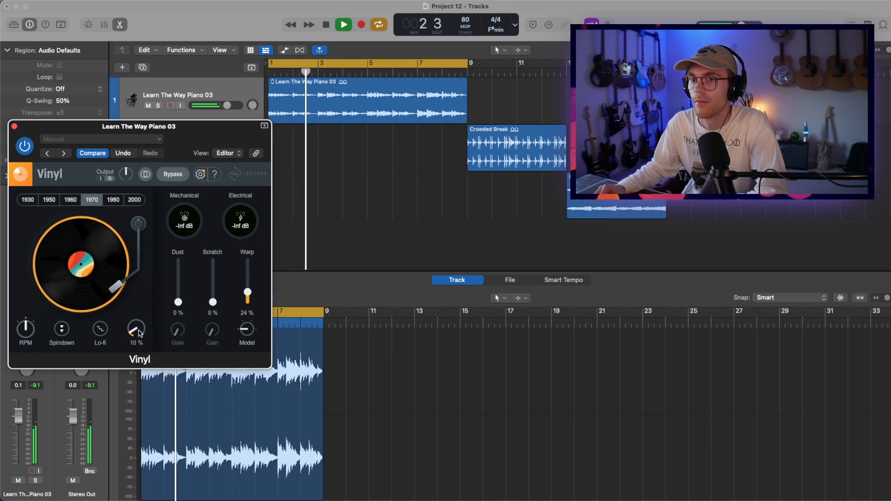
pyautogui.press('space')
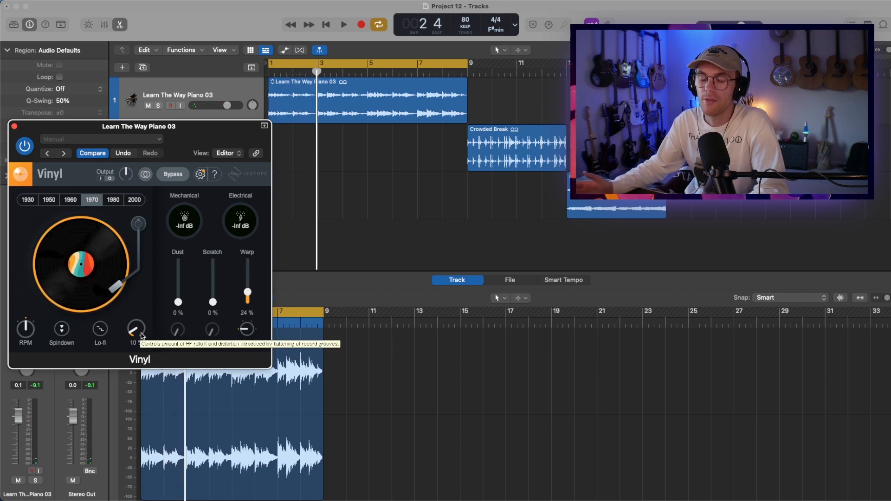
# Audition Vinyl's 1930, 1950, 1980 and 2000 decade settings on the playing piano loop, with the plug-in switched on.
pyautogui.click(28, 200)
pyautogui.press('space')
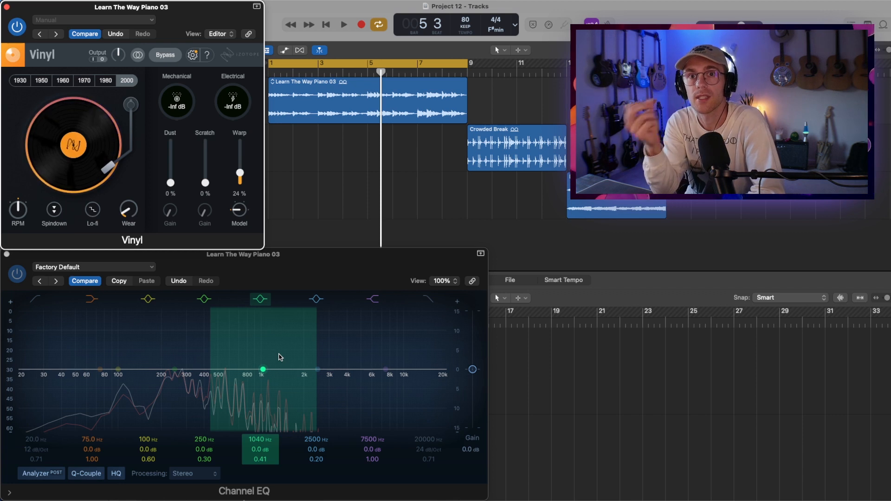
pyautogui.press('space')
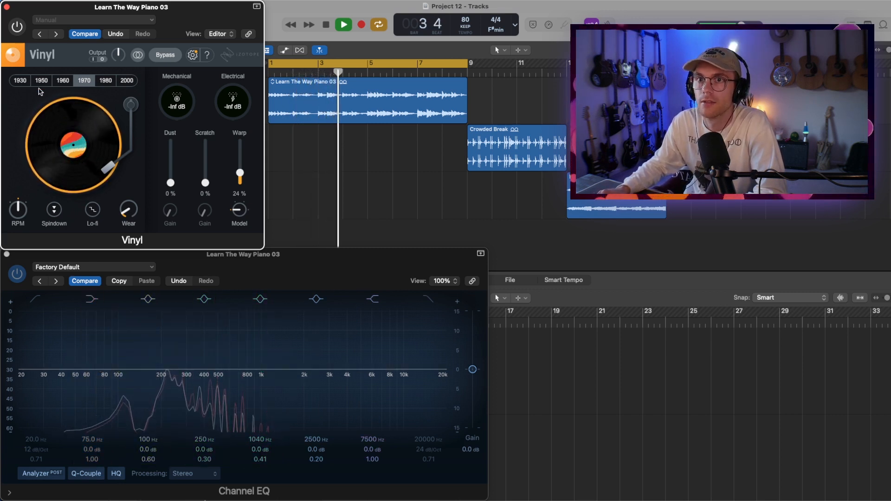
pyautogui.click(21, 81)
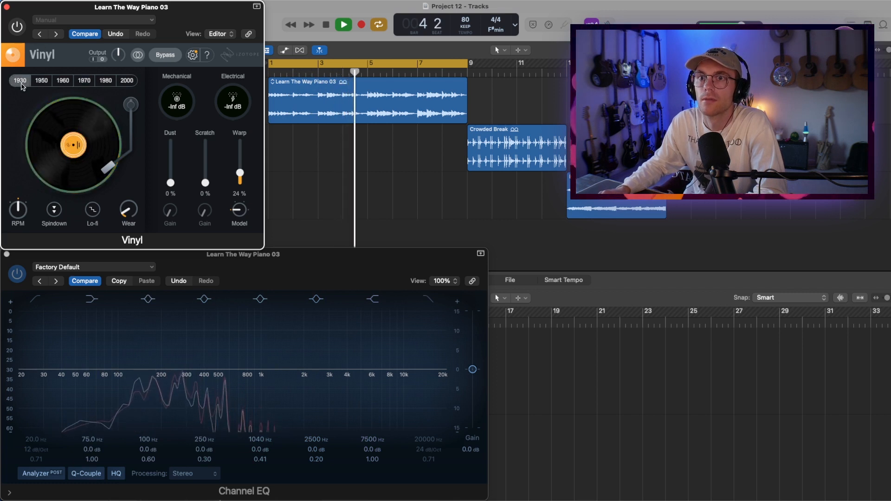
pyautogui.click(16, 27)
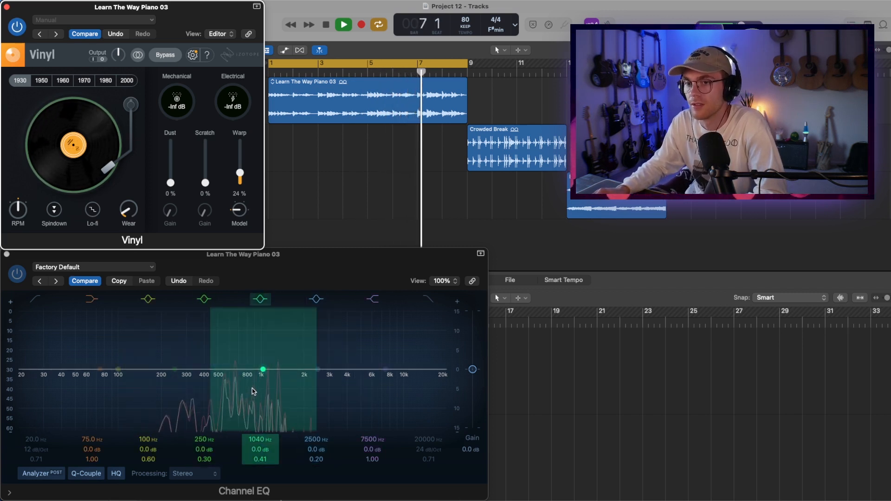
pyautogui.click(41, 81)
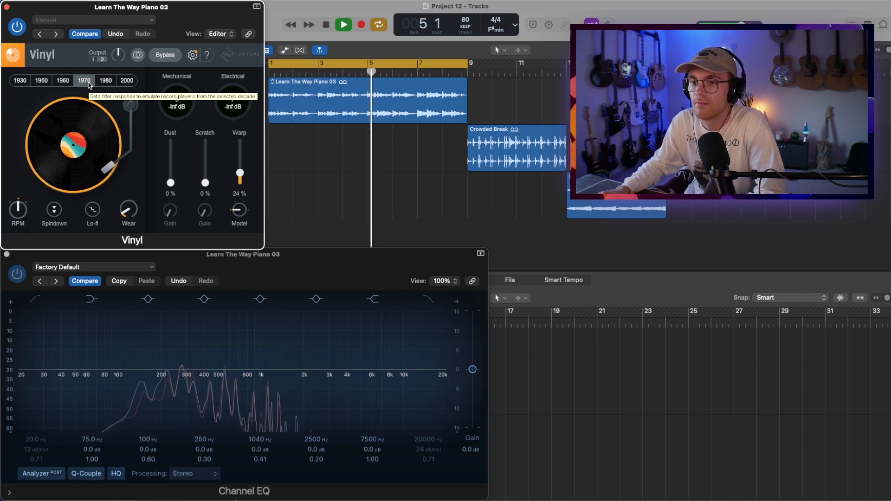
pyautogui.click(106, 83)
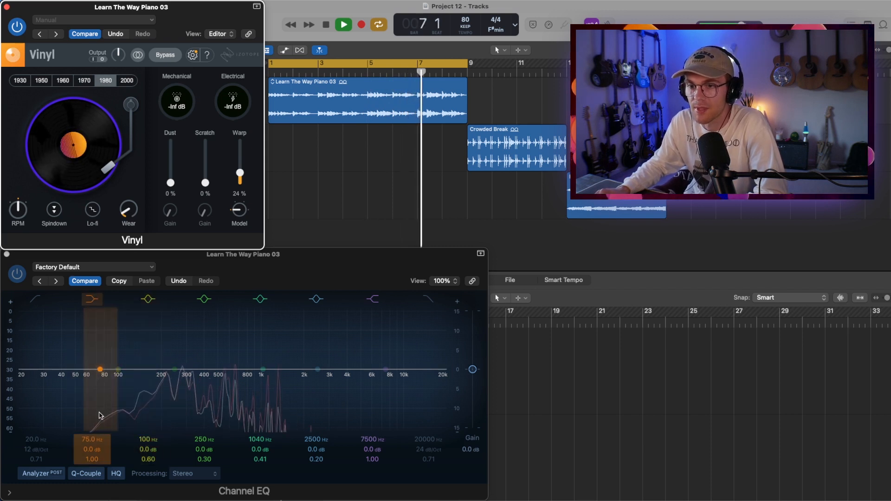
pyautogui.click(126, 84)
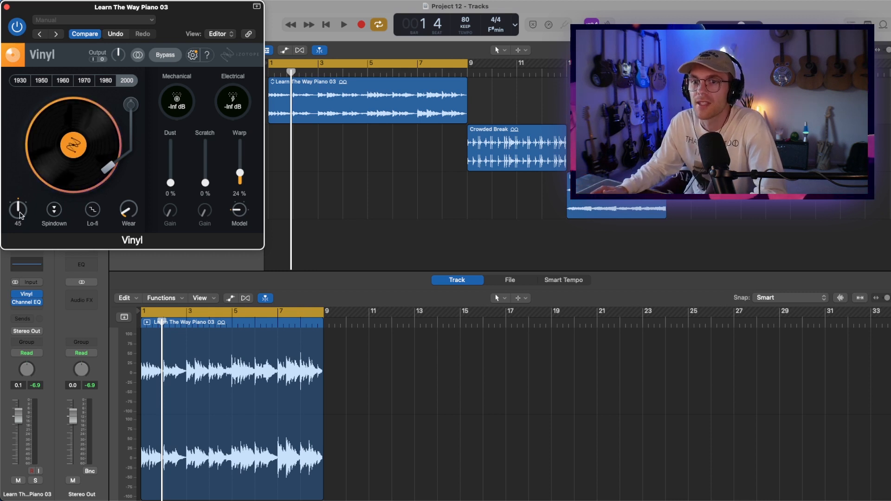
# Try slowing the record speed to 33 RPM and raising it again while the piano loop plays.
pyautogui.press('space')
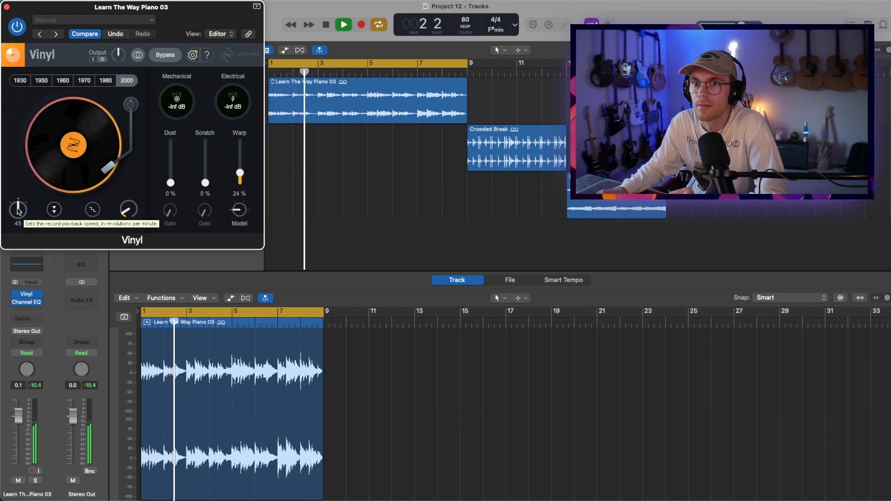
pyautogui.moveTo(19, 211); pyautogui.dragTo(19, 234)
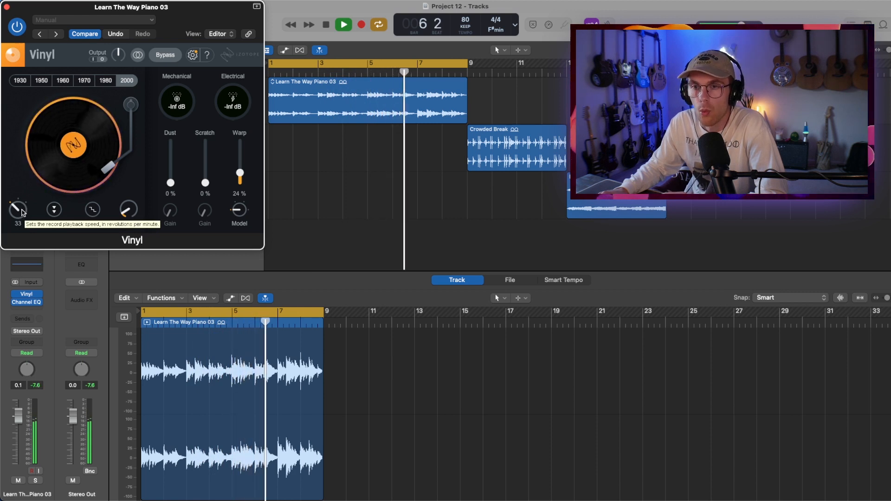
pyautogui.moveTo(24, 212); pyautogui.dragTo(28, 125)
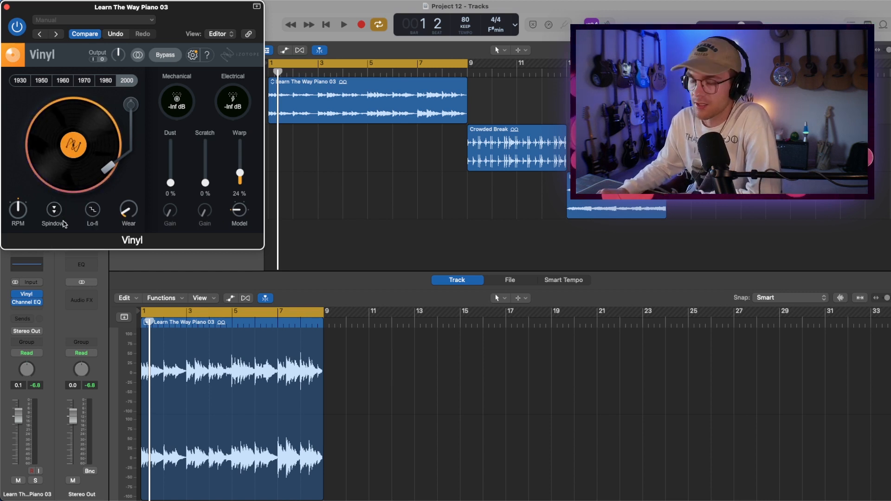
# Play the piano loop with the Spindown effect and again with the Lo-fi effect to hear each one.
pyautogui.press('space')
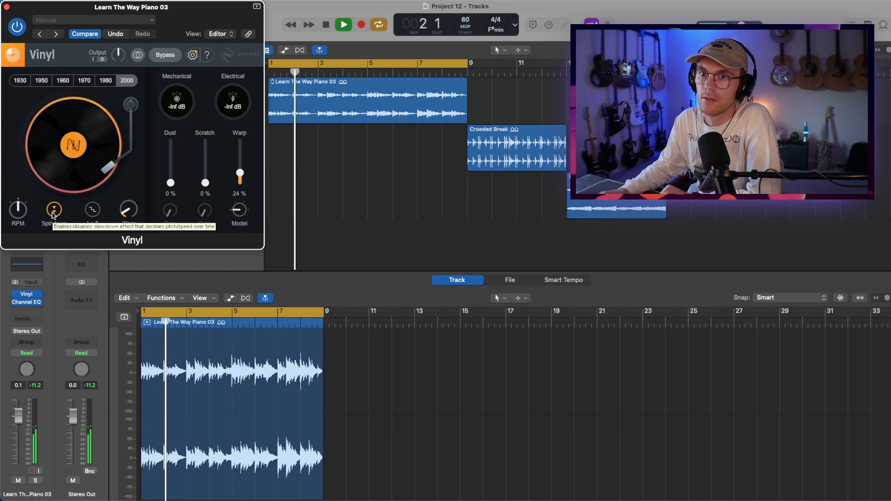
pyautogui.press('space')
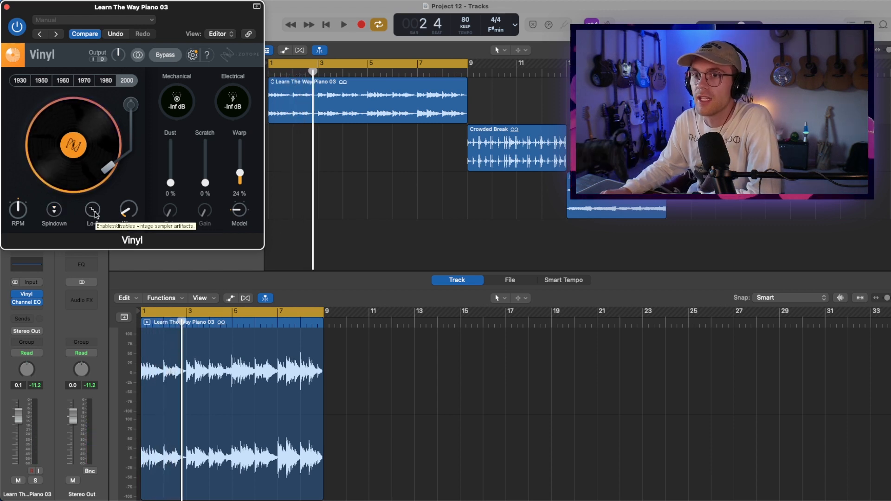
pyautogui.press('space')
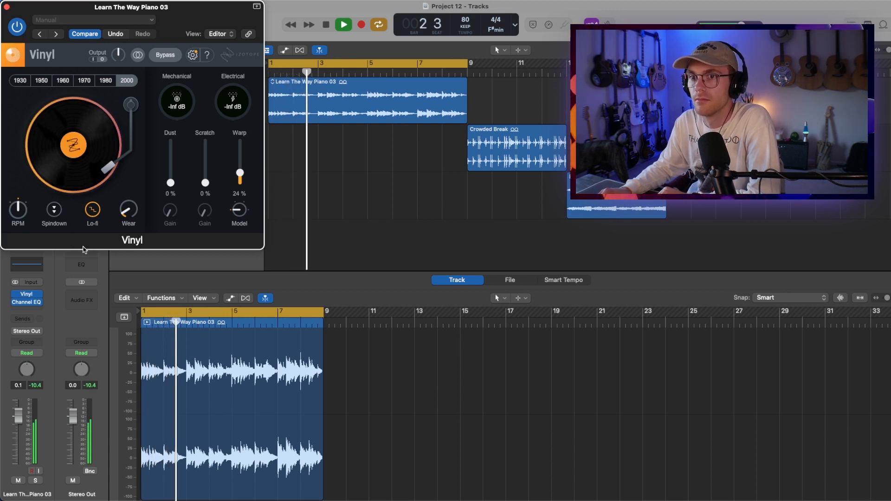
pyautogui.press('space')
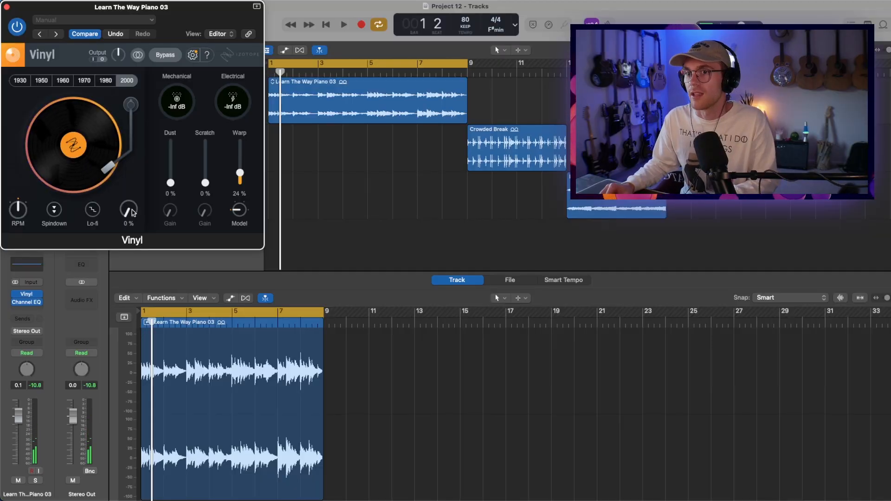
# Try raising the Wear amount to its maximum while the piano loop plays, and stop playback.
pyautogui.press('space')
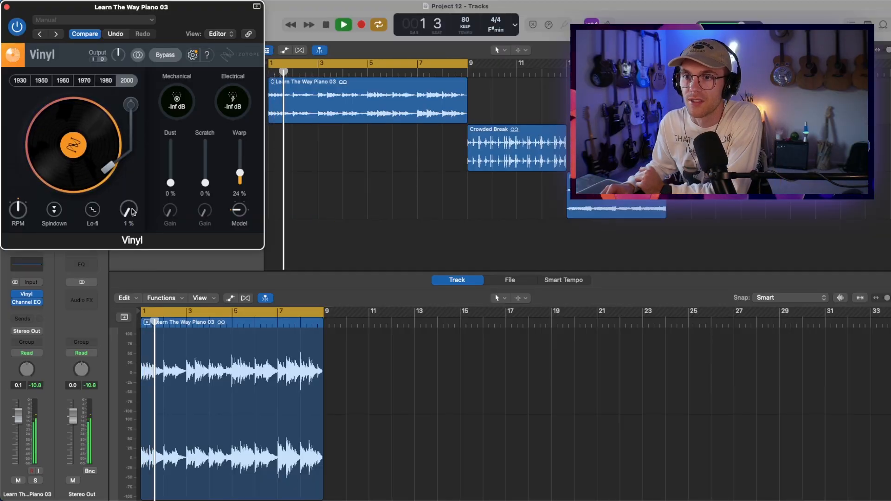
pyautogui.moveTo(133, 212); pyautogui.dragTo(137, 122)
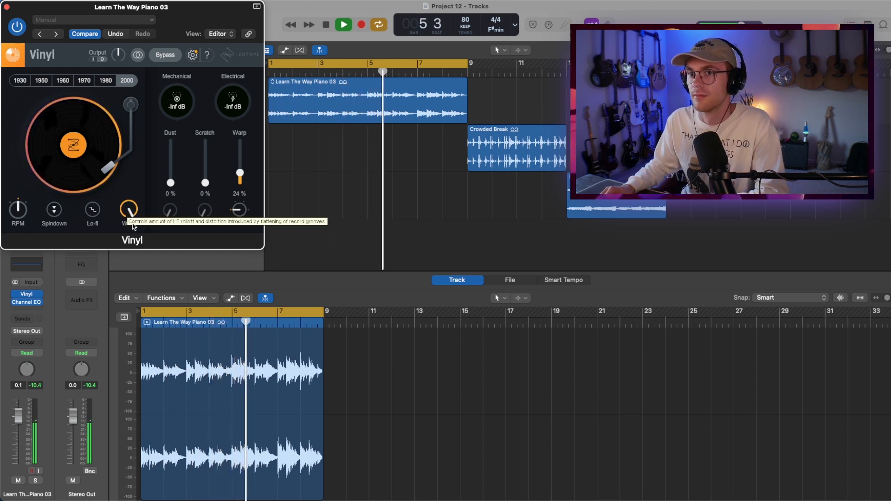
pyautogui.press('space')
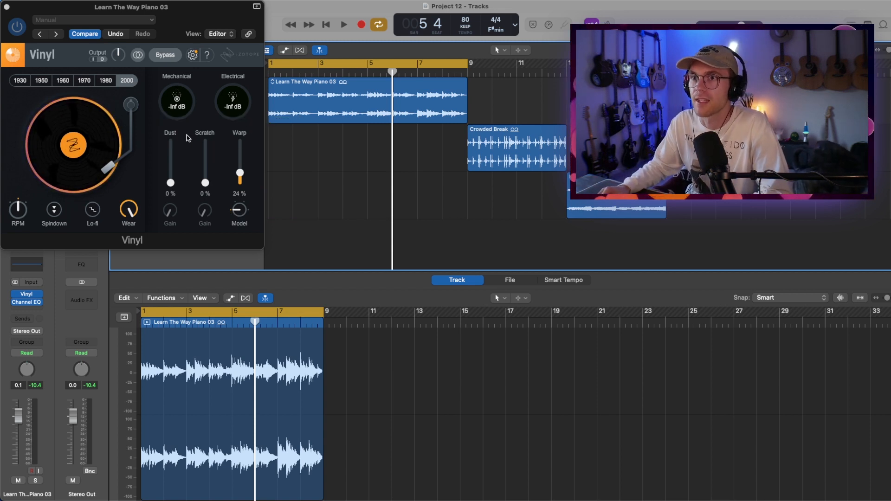
# Set Vinyl's decade to 1980 and the mechanical noise to -10 dB while listening to the piano loop.
pyautogui.press('space')
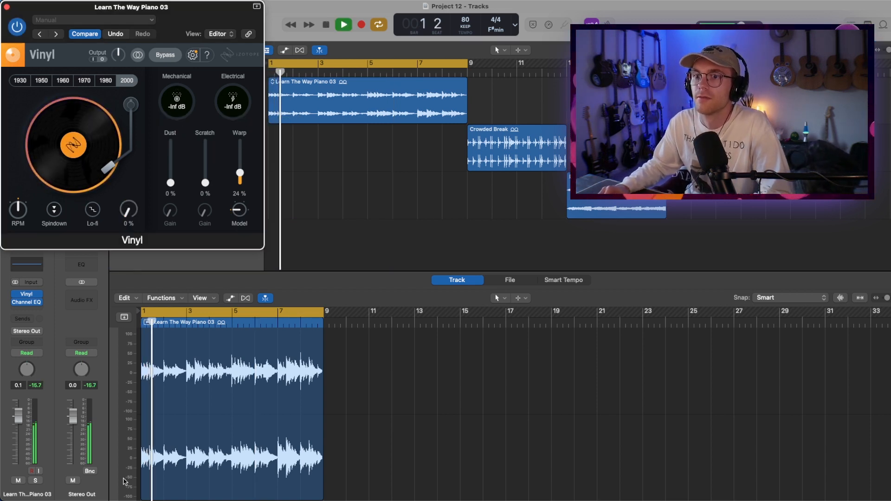
pyautogui.click(105, 80)
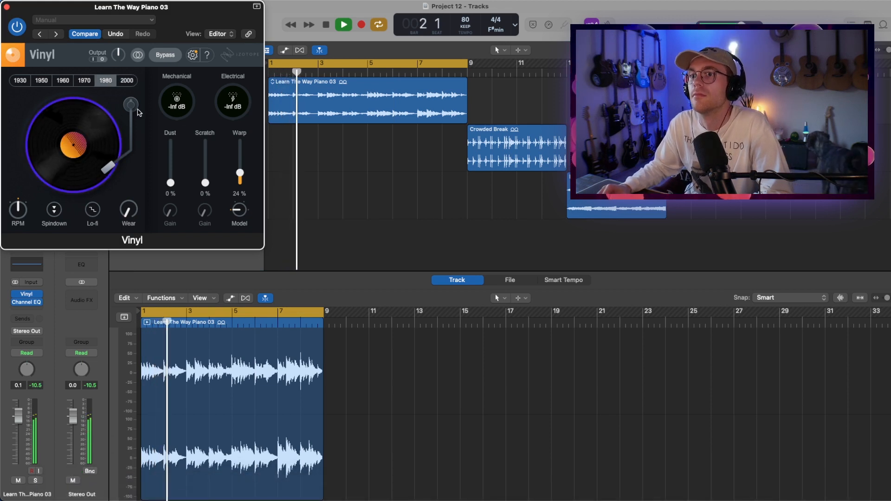
pyautogui.moveTo(182, 117); pyautogui.dragTo(185, 45)
pyautogui.moveTo(184, 101)
pyautogui.mouseDown()
pyautogui.moveTo(185, 68)
pyautogui.moveTo(188, 171)
pyautogui.moveTo(190, 116)
pyautogui.mouseUp()
pyautogui.press('space')
pyautogui.press('space')
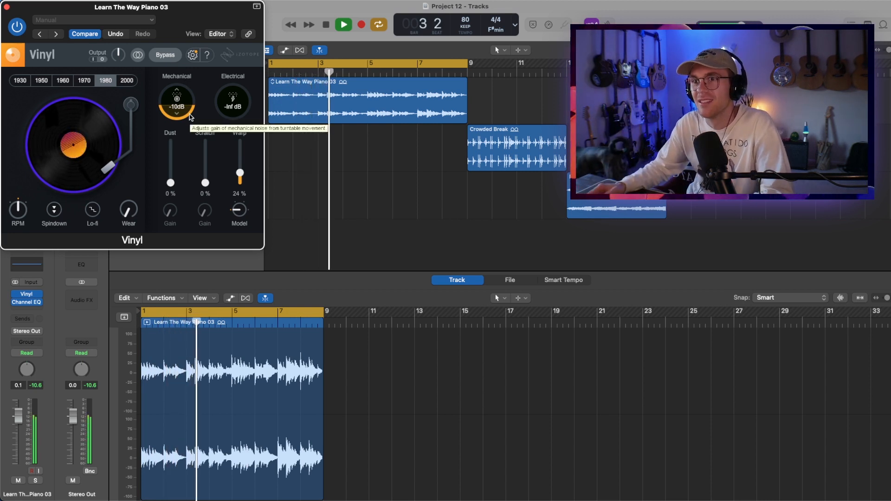
pyautogui.press('space')
# Try raising Vinyl's Electrical noise while the piano loop plays, and stop playback.
pyautogui.rightClick(288, 103)
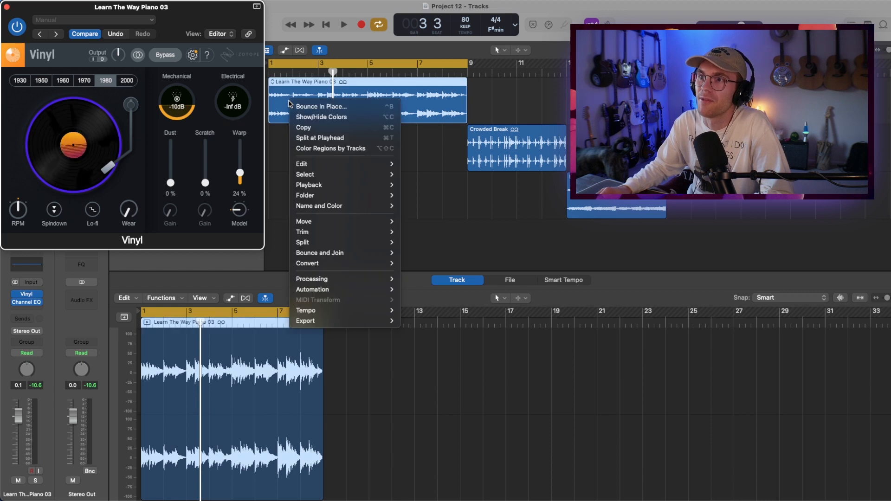
pyautogui.click(250, 124)
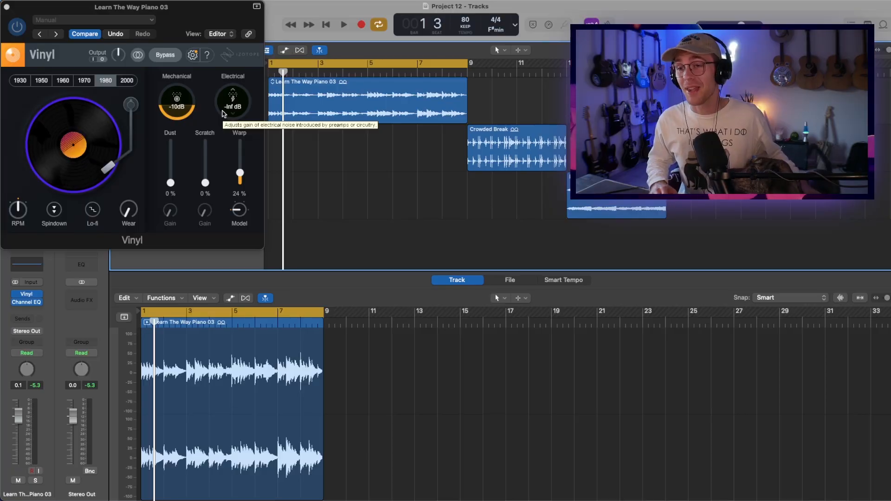
pyautogui.press('space')
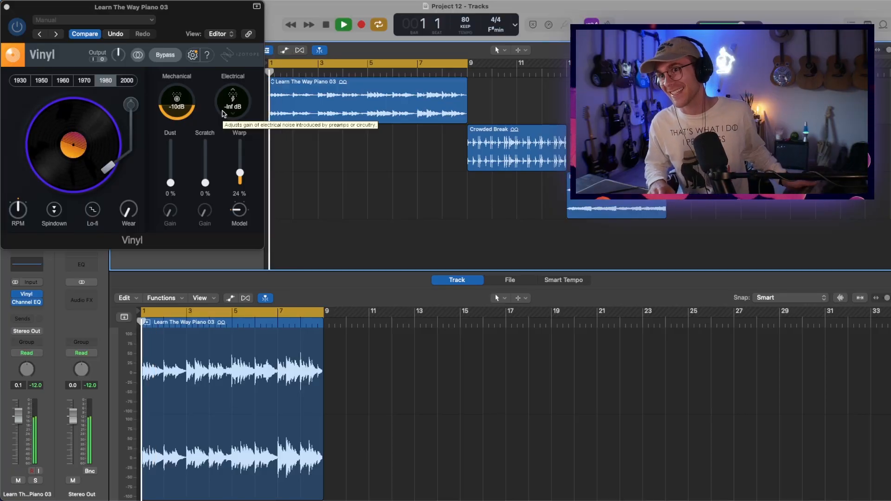
pyautogui.moveTo(226, 114); pyautogui.dragTo(308, 239)
pyautogui.press('space')
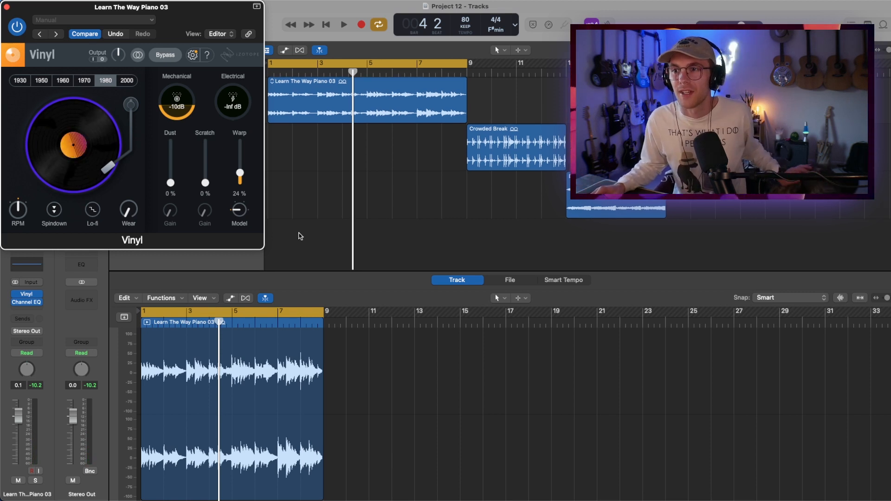
pyautogui.click(328, 229)
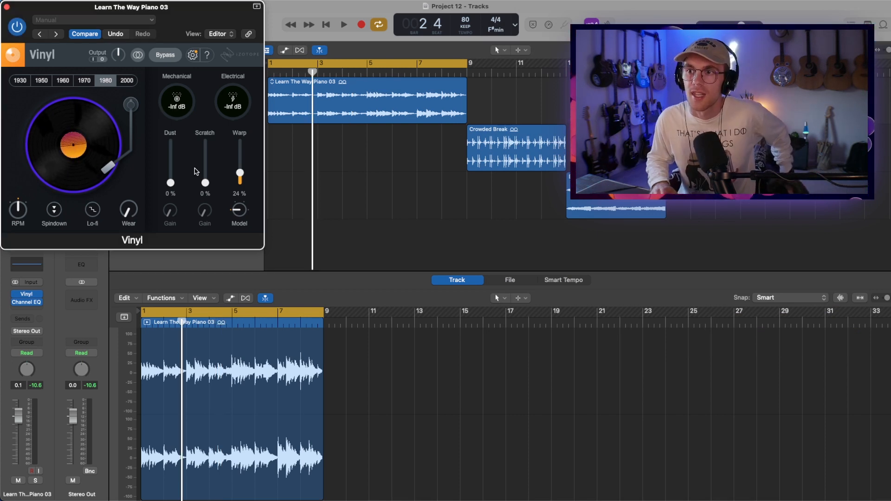
# Try Dust at 88% with 5 dB gain and Scratch at 82% with raised gain while the piano loop plays.
pyautogui.press('space')
pyautogui.moveTo(171, 184); pyautogui.dragTo(172, 146)
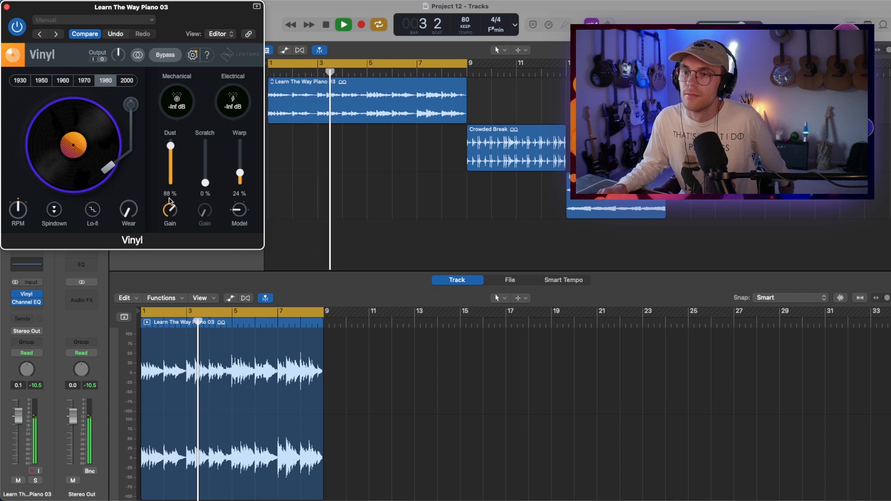
pyautogui.moveTo(170, 213); pyautogui.dragTo(171, 205)
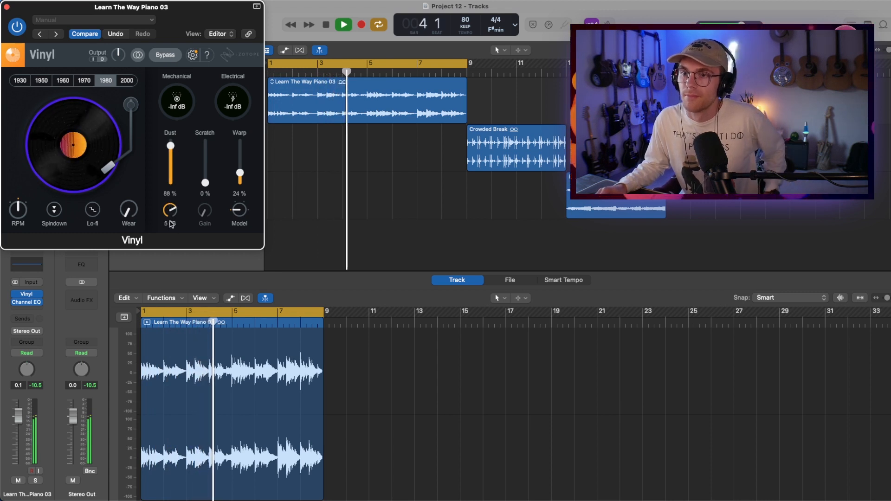
pyautogui.moveTo(205, 182); pyautogui.dragTo(208, 151)
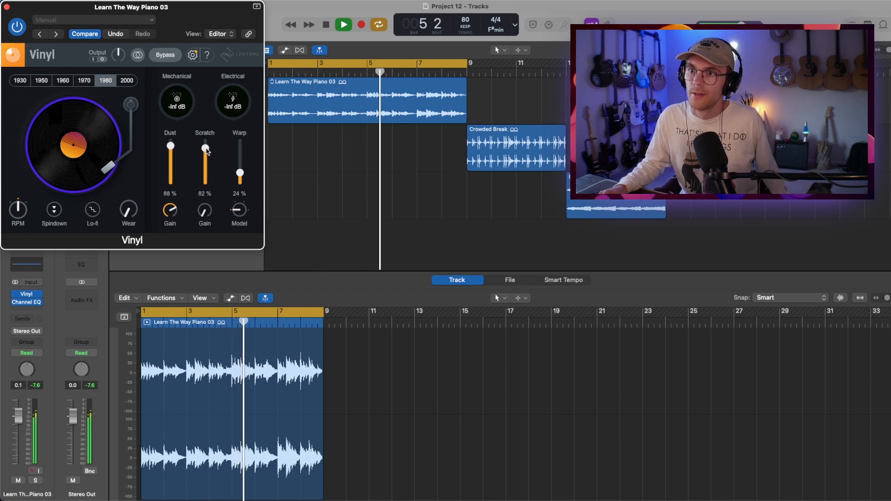
pyautogui.moveTo(204, 212); pyautogui.dragTo(204, 196)
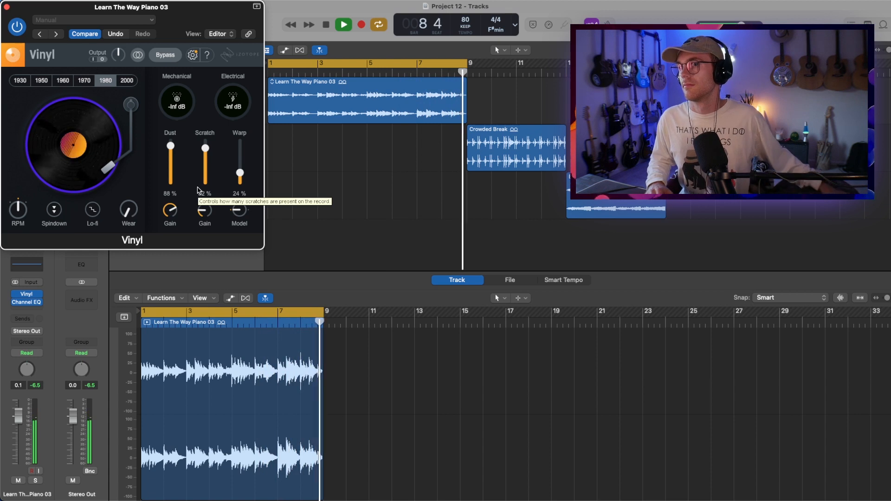
pyautogui.press('space')
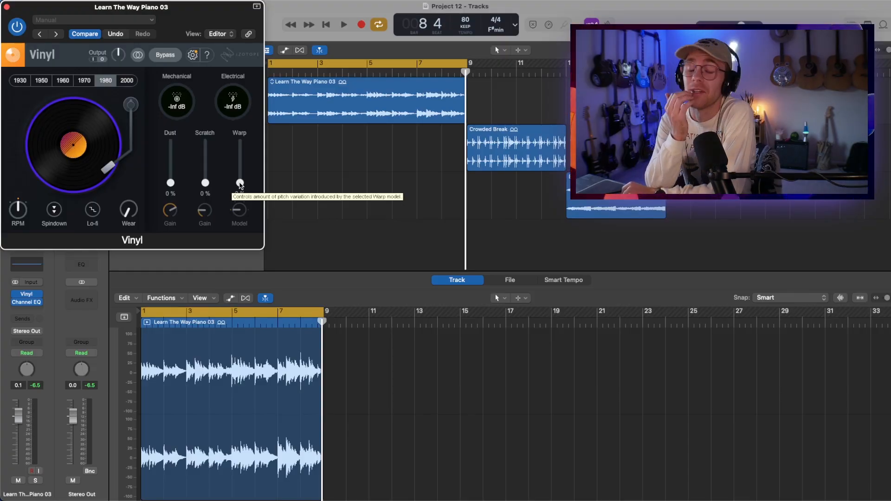
# Set Warp to 65% and compare the warp models, including Inv. Sin, while the piano loop plays.
pyautogui.press('space')
pyautogui.moveTo(240, 184); pyautogui.dragTo(244, 150)
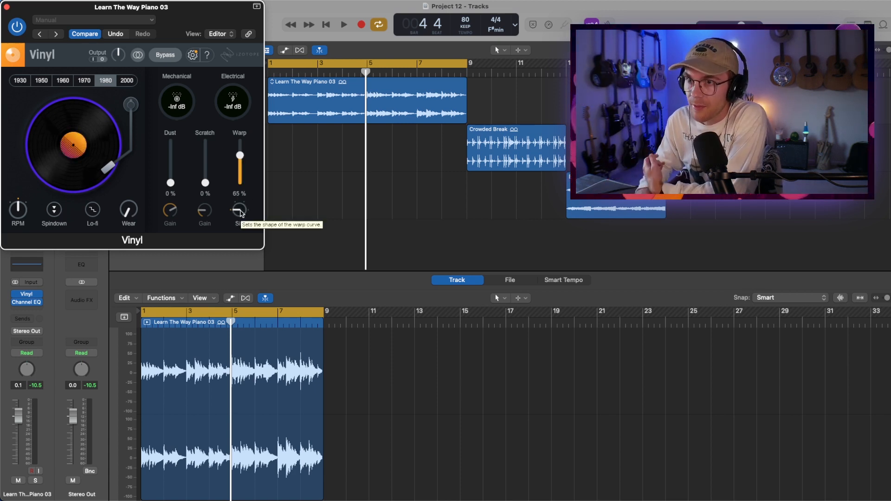
pyautogui.press('space')
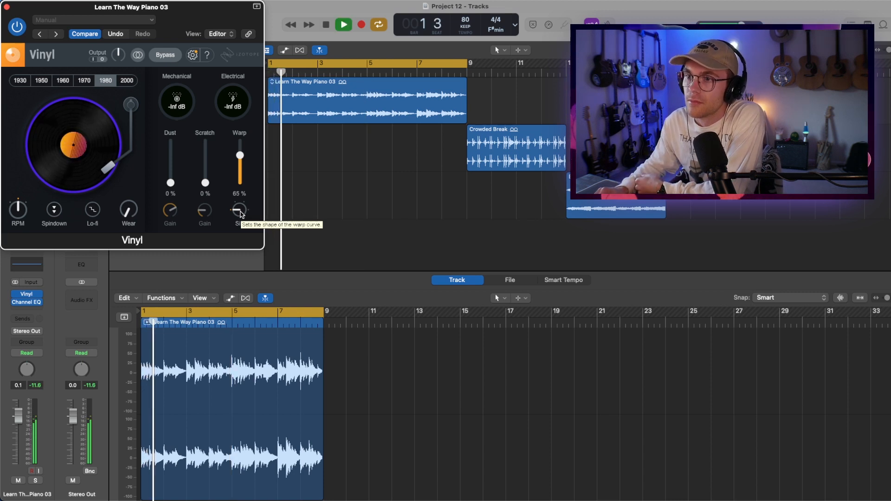
pyautogui.moveTo(241, 211); pyautogui.dragTo(241, 190)
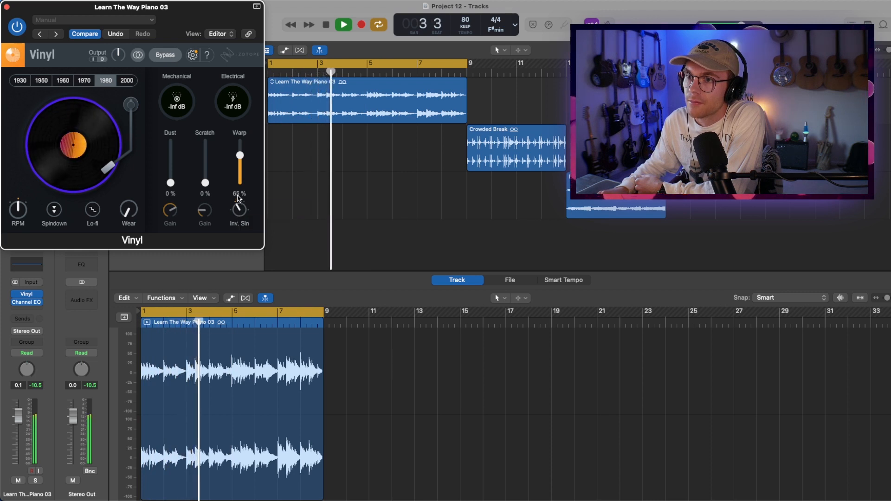
pyautogui.scroll(1, 238, 211)
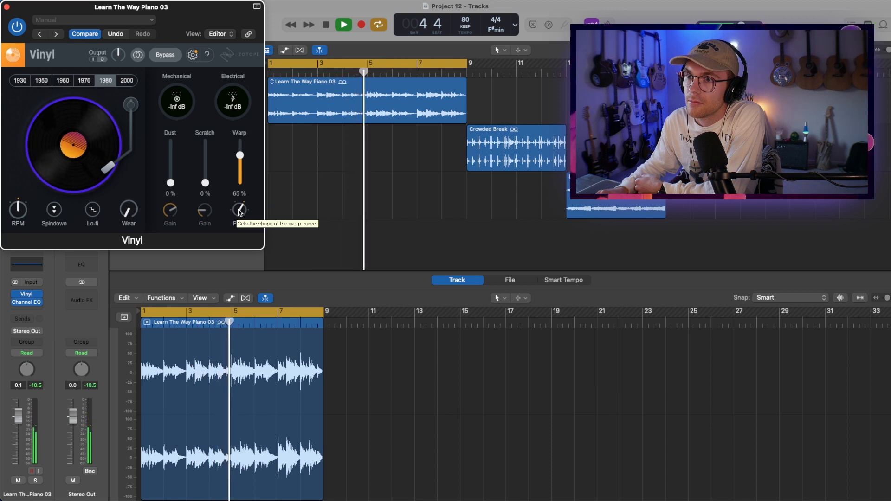
pyautogui.scroll(-1, 239, 209)
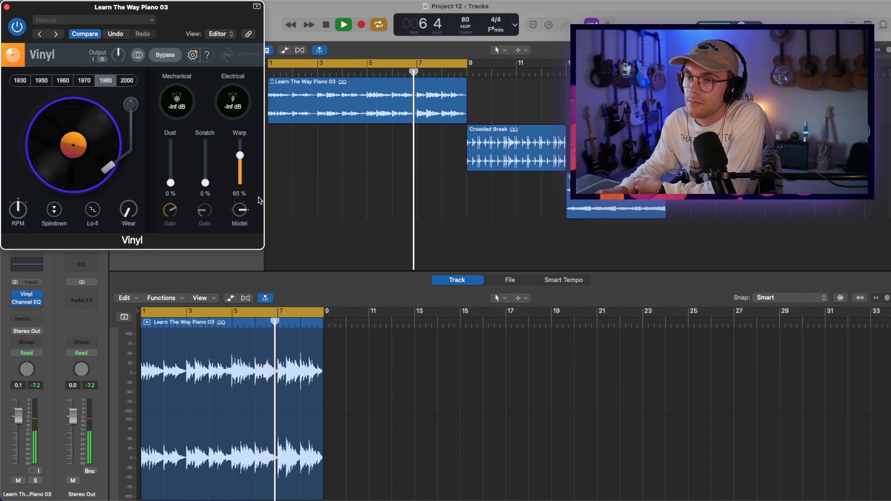
pyautogui.press('space')
pyautogui.click(240, 213)
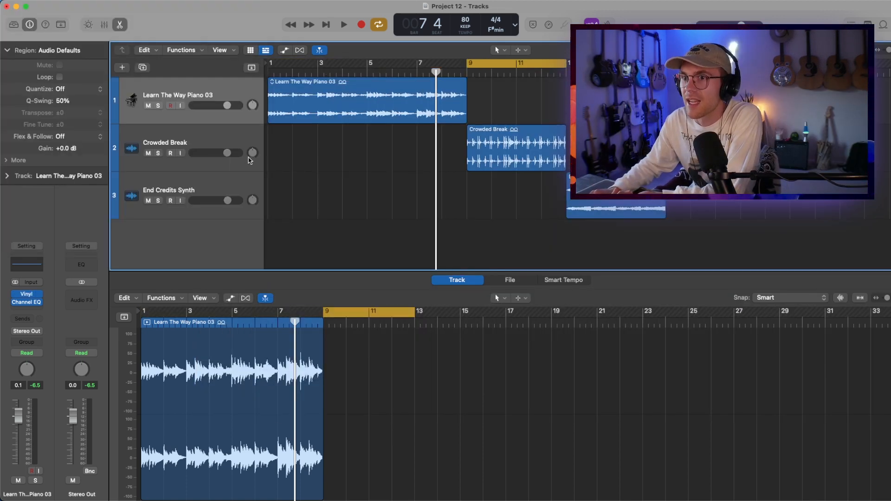
# Play the Crowded Break loop without Vinyl, and switch the plug-in on with the decade set to 1960.
pyautogui.click(235, 136)
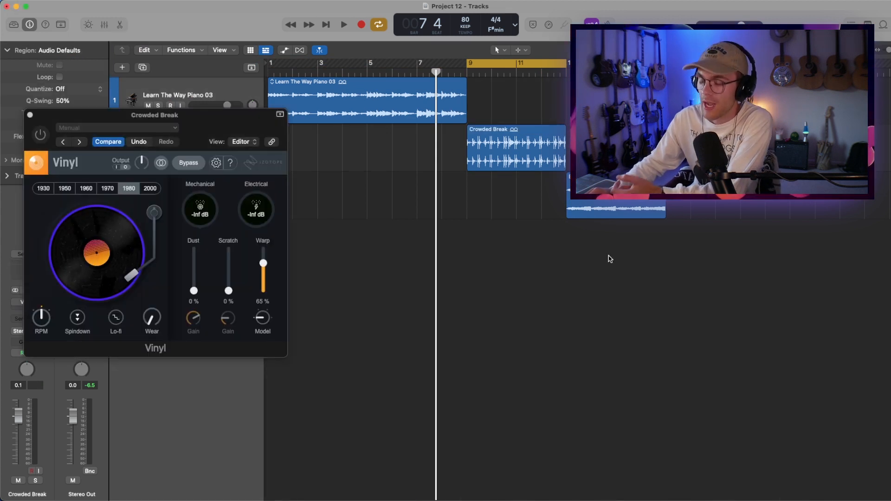
pyautogui.press('space')
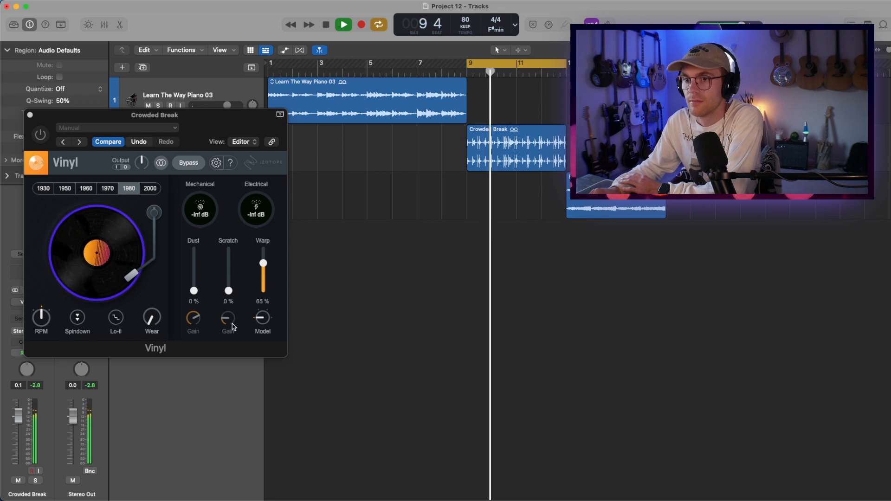
pyautogui.click(92, 191)
pyautogui.press('space')
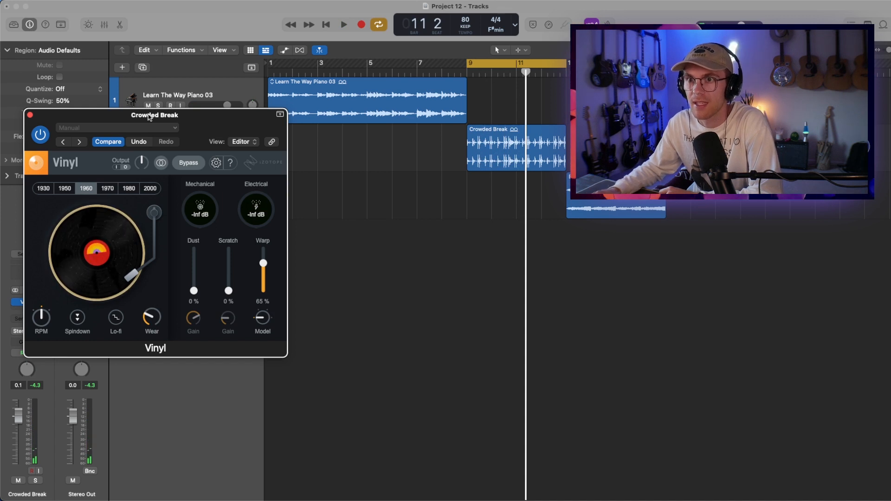
pyautogui.moveTo(113, 116); pyautogui.dragTo(112, 111)
pyautogui.moveTo(219, 116); pyautogui.dragTo(223, 114)
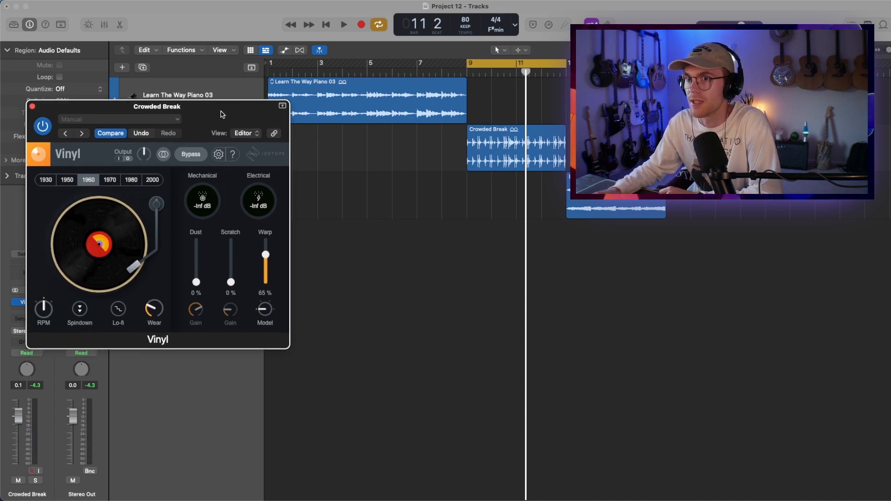
# Set the Crowded Break Vinyl to the 1980 decade with more Wear, Lo-fi on and a record speed of 33 RPM during playback.
pyautogui.press('space')
pyautogui.click(132, 179)
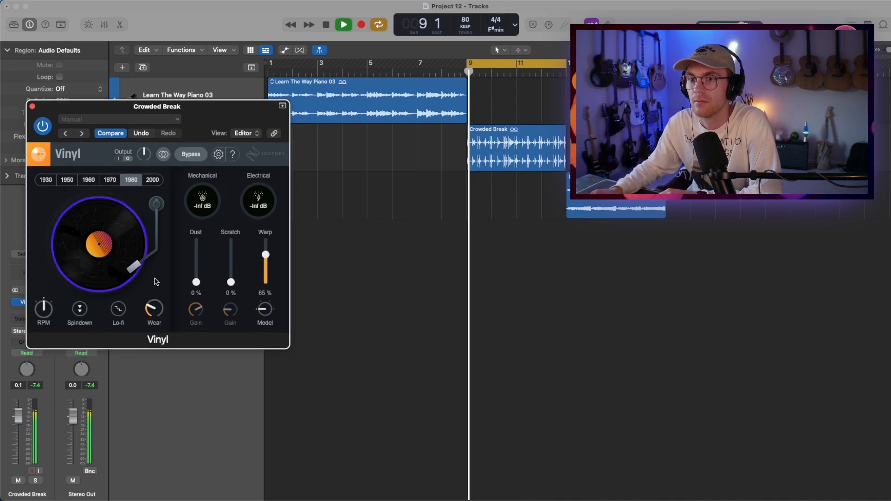
pyautogui.moveTo(154, 309); pyautogui.dragTo(163, 248)
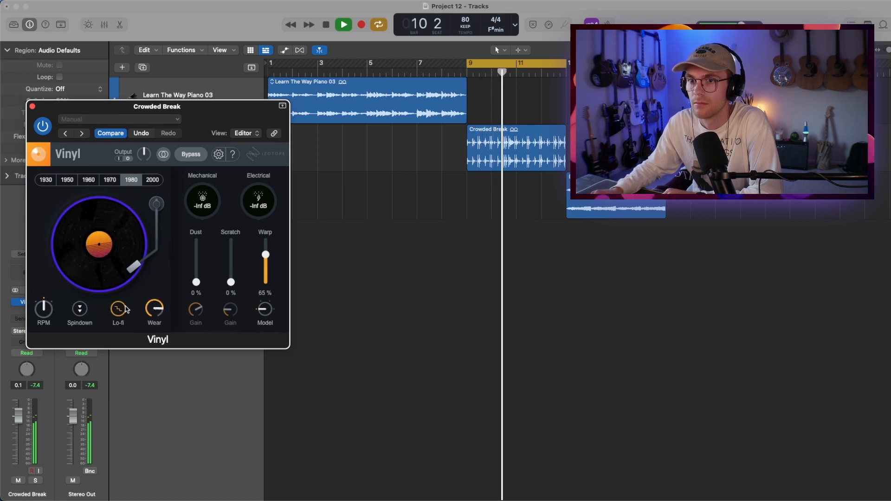
pyautogui.moveTo(45, 311); pyautogui.dragTo(47, 374)
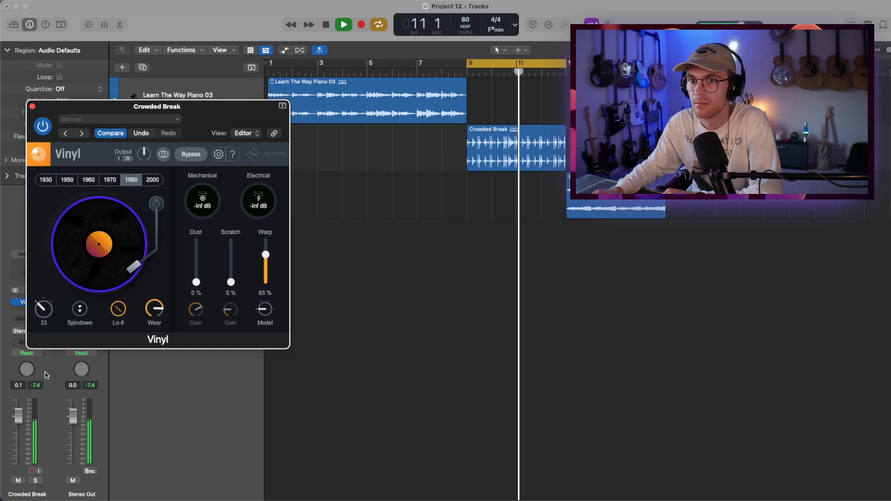
# Add noise to the playing drum loop: Mechanical -12 dB, Electrical -27 dB, Dust 37% and Scratch 4%, and switch the warp model.
pyautogui.moveTo(213, 210)
pyautogui.mouseDown()
pyautogui.moveTo(216, 175)
pyautogui.moveTo(207, 209)
pyautogui.mouseUp()
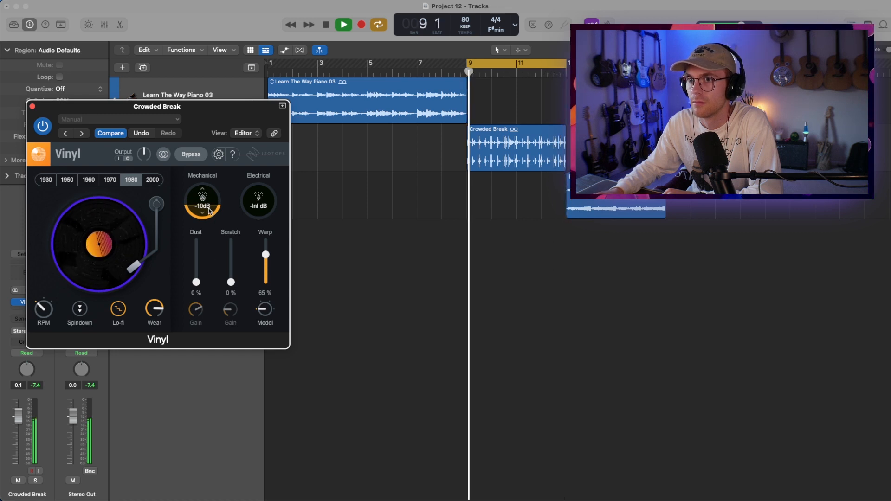
pyautogui.moveTo(265, 309); pyautogui.dragTo(266, 237)
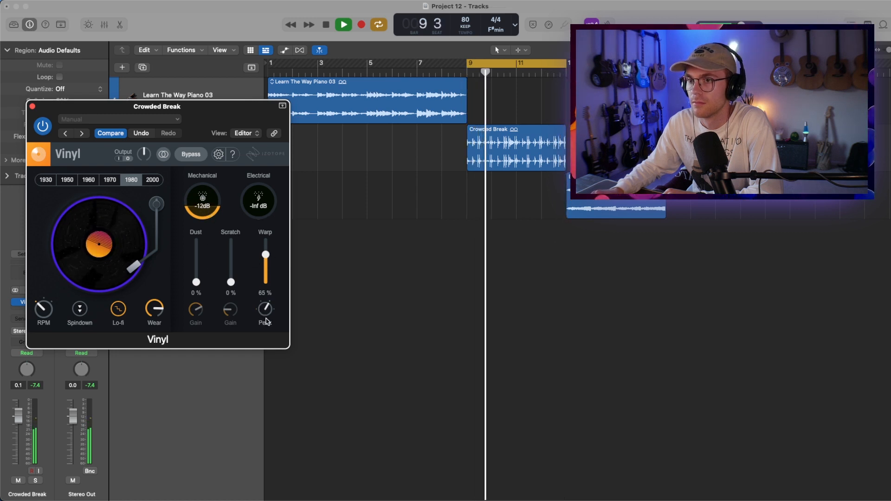
pyautogui.moveTo(265, 314); pyautogui.dragTo(265, 254)
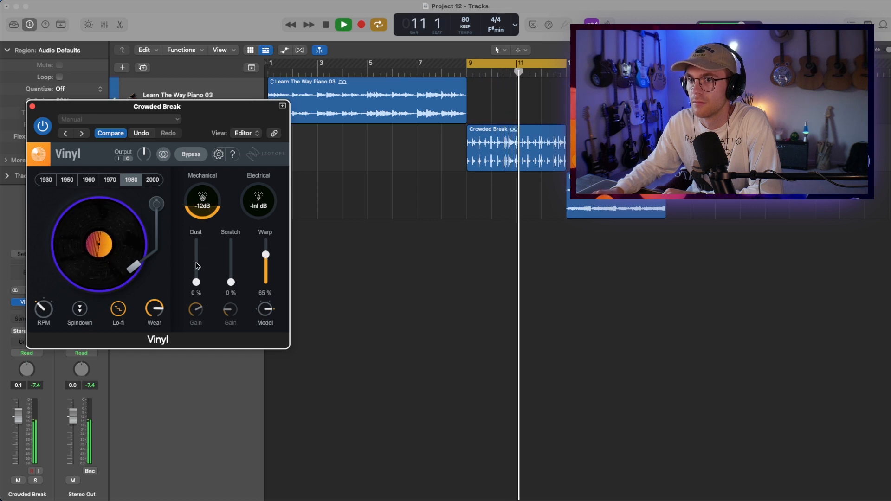
pyautogui.moveTo(196, 283); pyautogui.dragTo(230, 319)
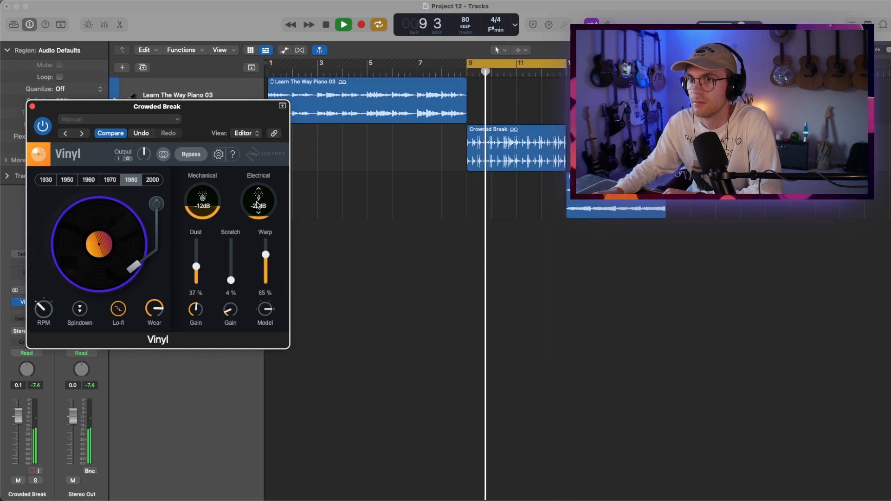
# Compare the 1960, 1930 and 2000 decades on the drum loop, keep 2000, turn Lo-fi off and raise the record speed.
pyautogui.click(91, 180)
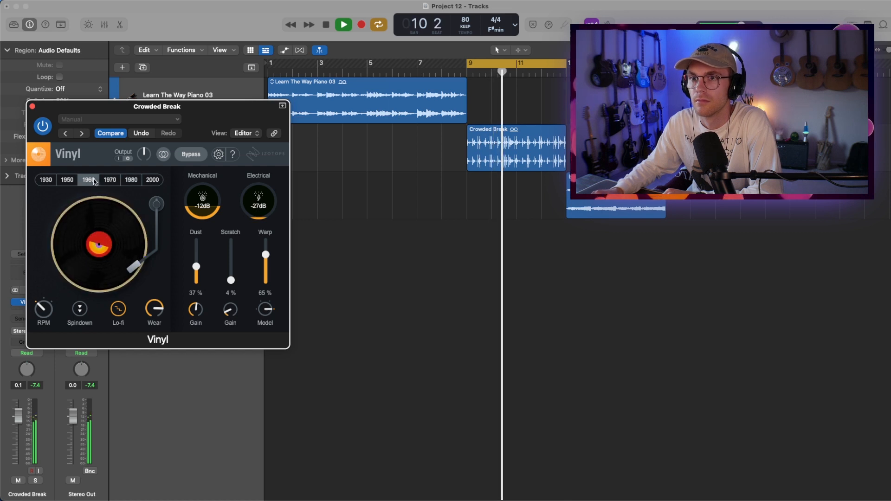
pyautogui.click(46, 179)
pyautogui.click(152, 180)
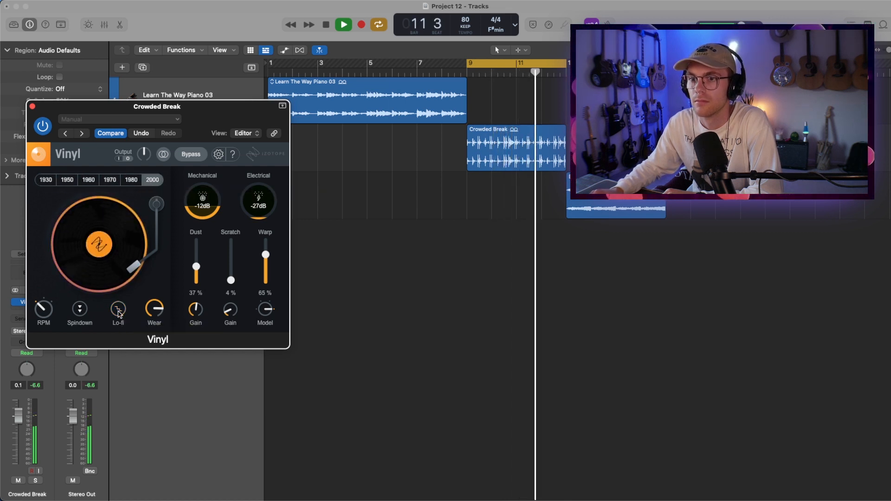
pyautogui.moveTo(44, 311); pyautogui.dragTo(52, 259)
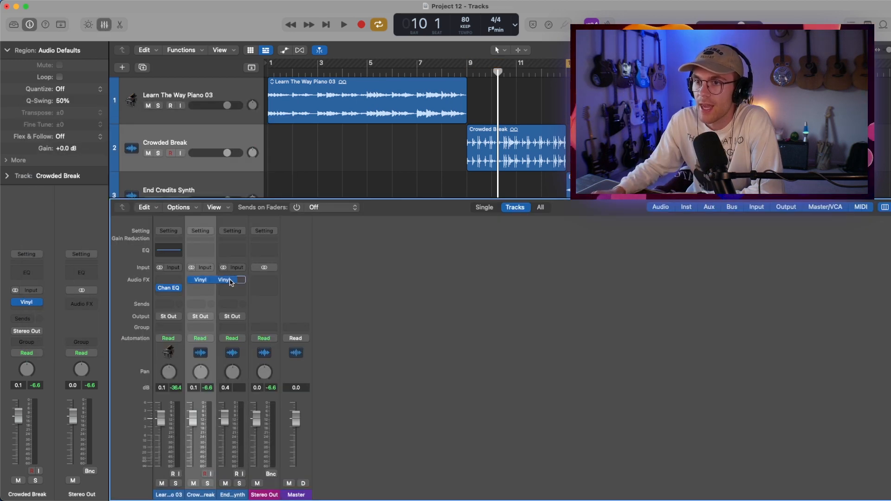
# Copy the Vinyl plug-in from the Crowded Break channel to the End Credits Synth channel and open its window.
pyautogui.moveTo(230, 282); pyautogui.dragTo(232, 281)
pyautogui.click(232, 280)
pyautogui.moveTo(440, 121); pyautogui.dragTo(193, 73)
# Play the End Credits Synth loop with Vinyl switched off, and close the mixer.
pyautogui.press('space')
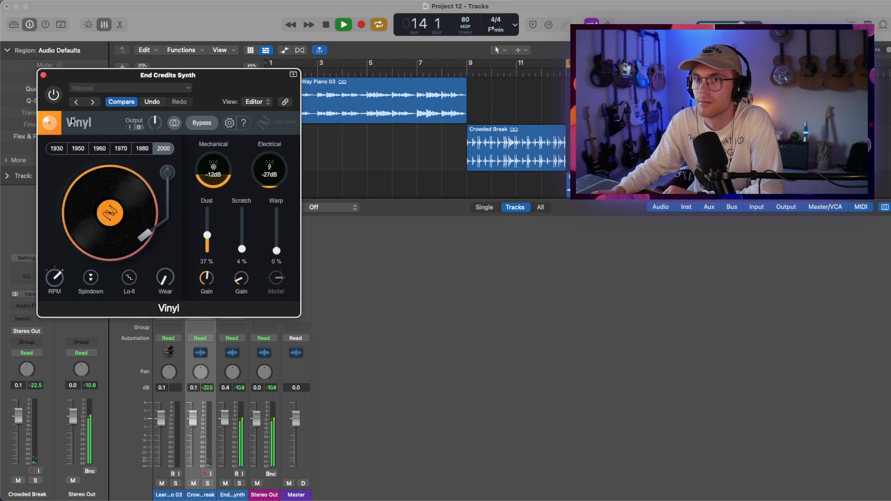
pyautogui.click(104, 26)
pyautogui.moveTo(130, 80); pyautogui.dragTo(112, 66)
pyautogui.press('space')
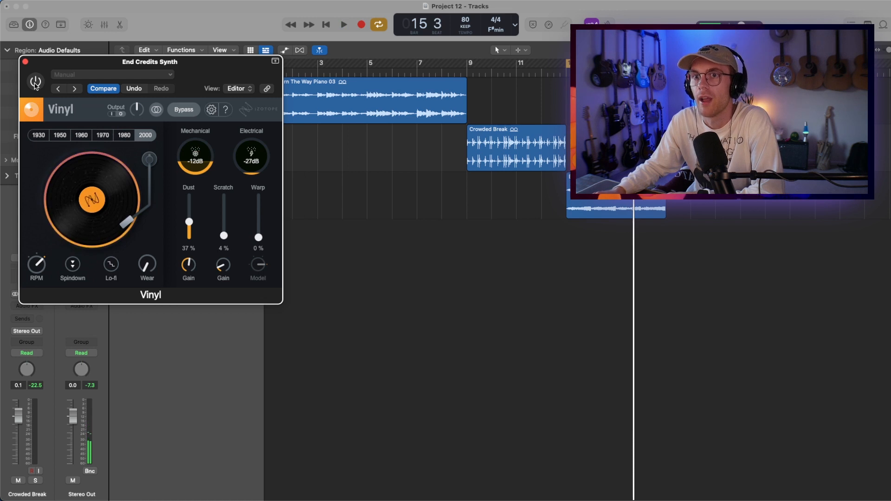
# Turn on Vinyl for the synth loop, set its decade to 1970 and slow the record speed during playback.
pyautogui.click(36, 82)
pyautogui.press('space')
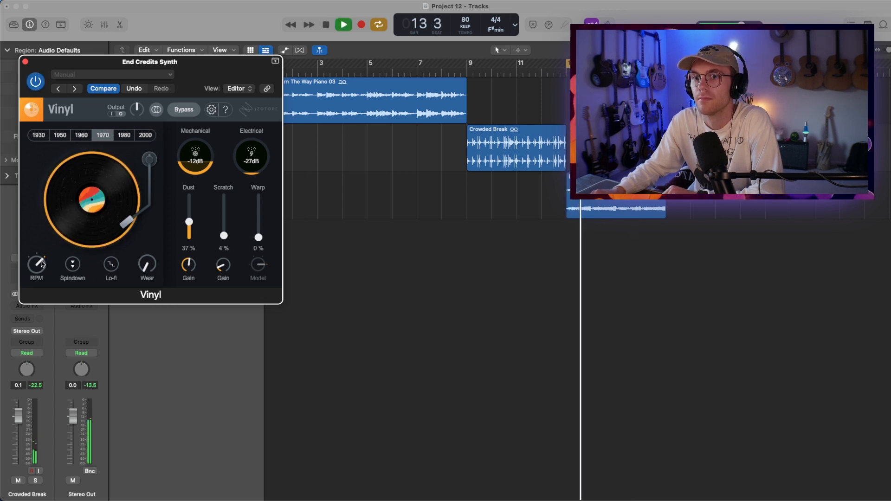
pyautogui.moveTo(42, 264); pyautogui.dragTo(48, 381)
# Try Lo-fi on the synth loop and turn it off again, raise Wear and set Dust to 0%.
pyautogui.click(109, 266)
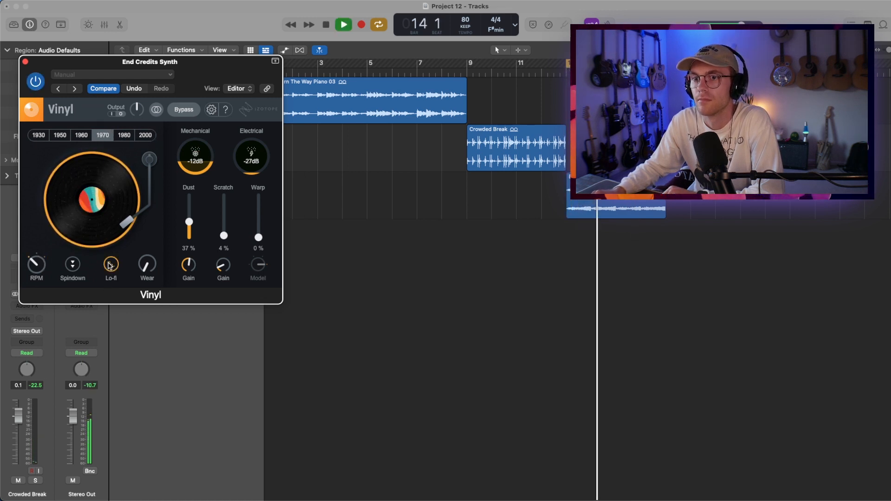
pyautogui.click(113, 266)
pyautogui.moveTo(150, 266); pyautogui.dragTo(193, 259)
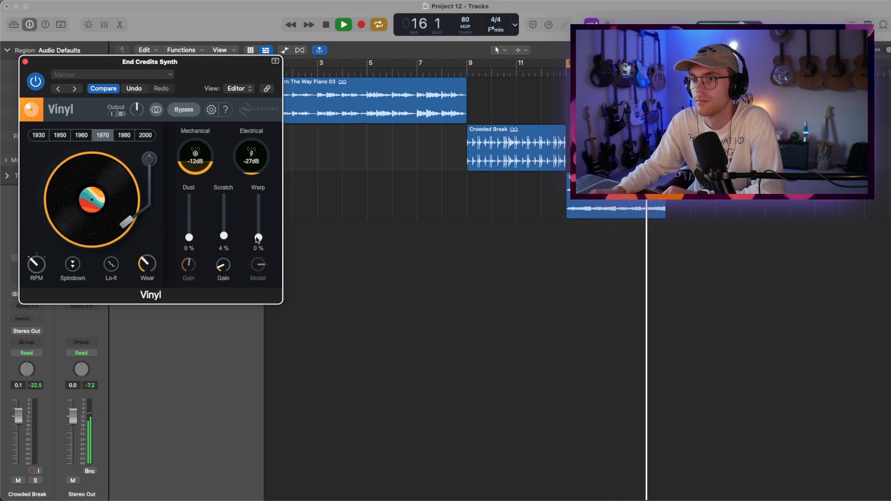
# Raise Warp to 83% and change the Vinyl decade to 1950 while the synth loop plays.
pyautogui.moveTo(258, 239); pyautogui.dragTo(258, 204)
pyautogui.click(82, 135)
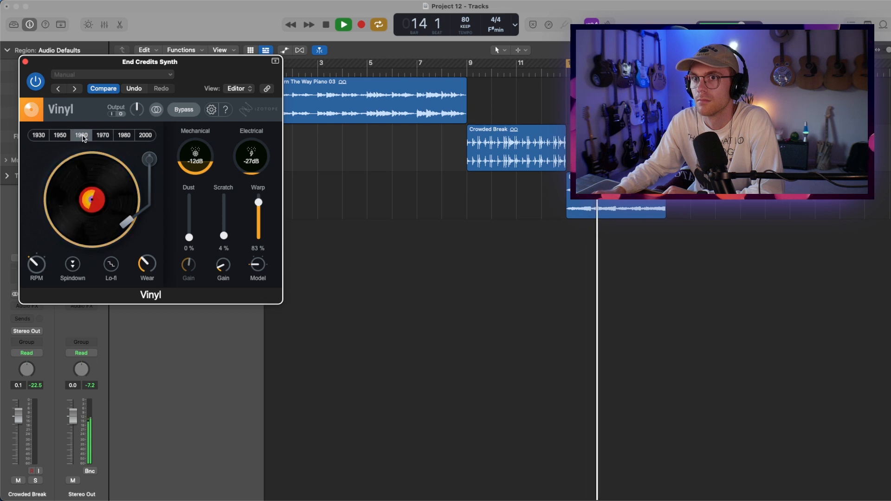
pyautogui.click(60, 135)
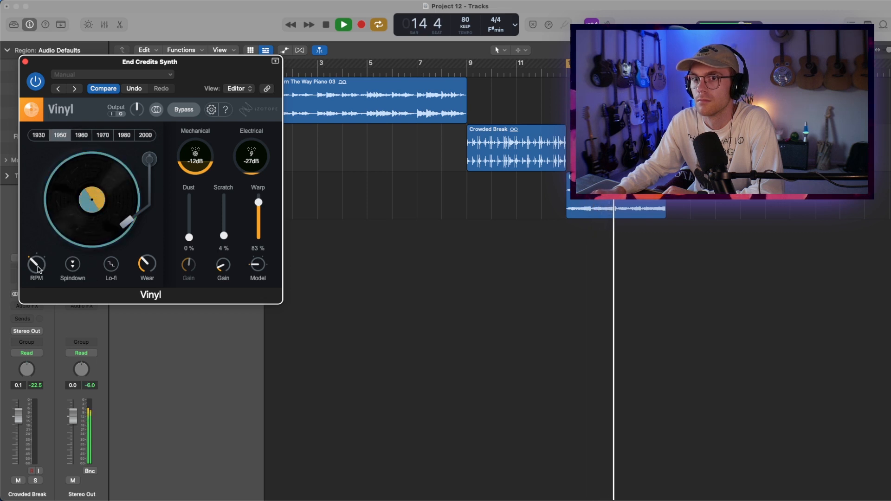
# Set the record speed to 45 RPM, raise Dust to 22% and Scratch to 11%, and stop playback.
pyautogui.moveTo(39, 269); pyautogui.dragTo(38, 297)
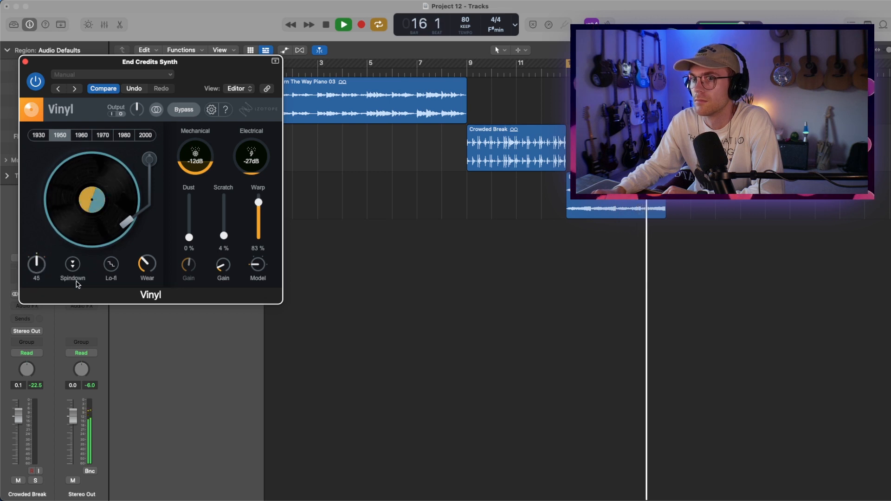
pyautogui.moveTo(189, 237); pyautogui.dragTo(224, 233)
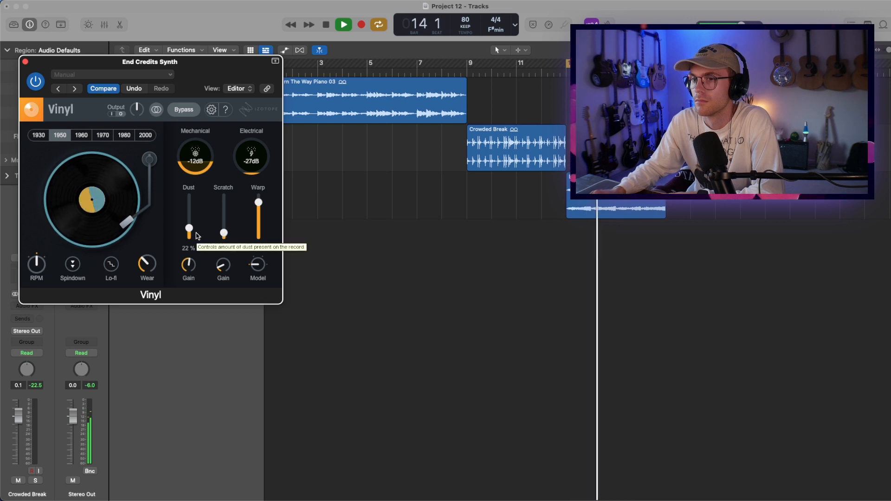
pyautogui.press('space')
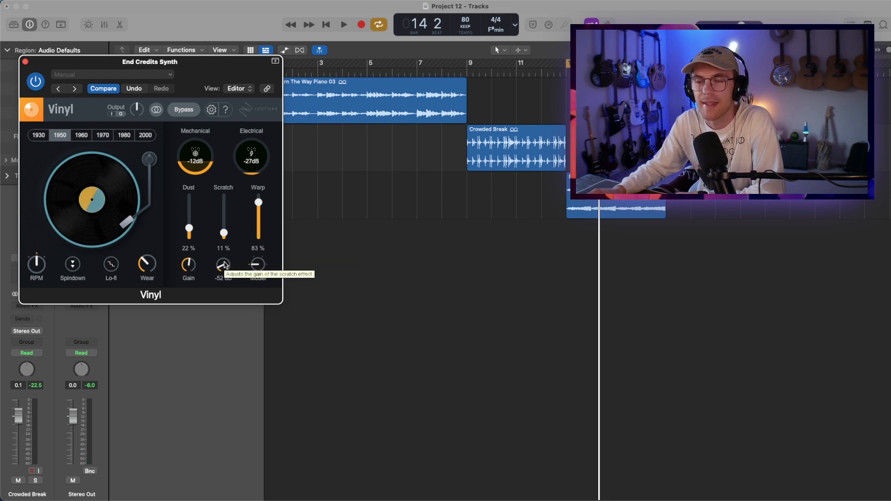
# Play the synth loop again with the decade set to 2000, and lower Scratch and Dust to 8% each.
pyautogui.press('space')
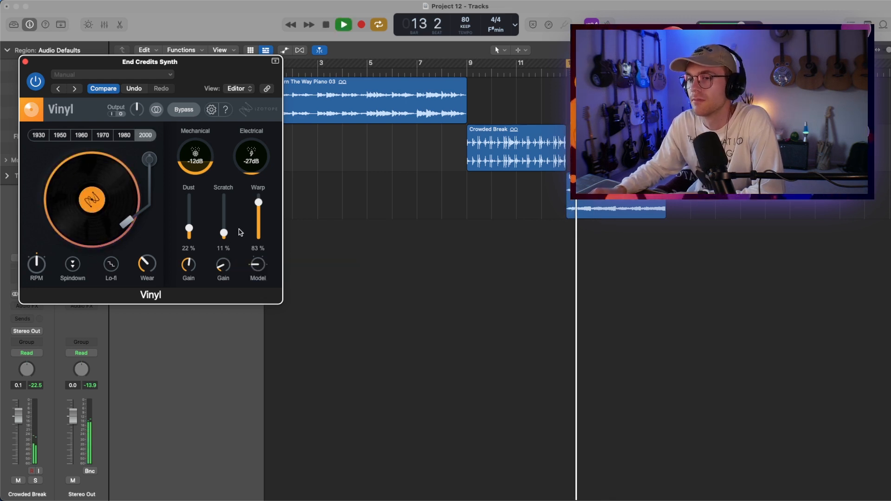
pyautogui.moveTo(225, 232); pyautogui.dragTo(188, 237)
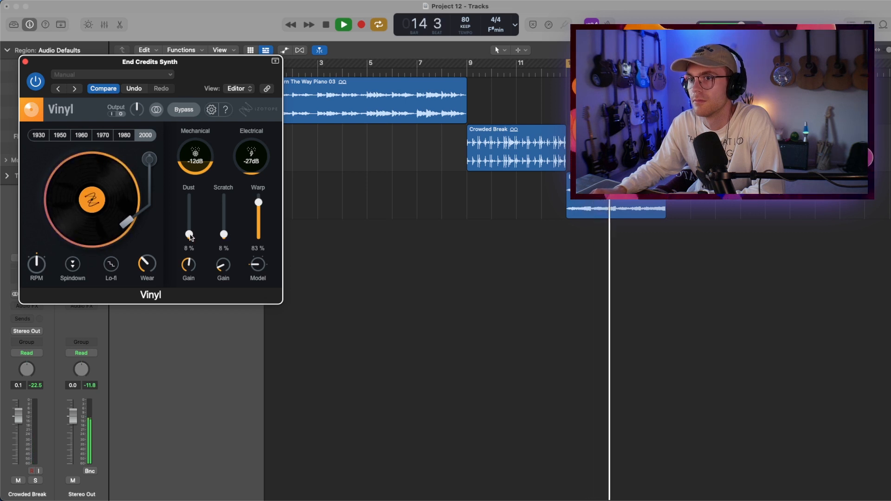